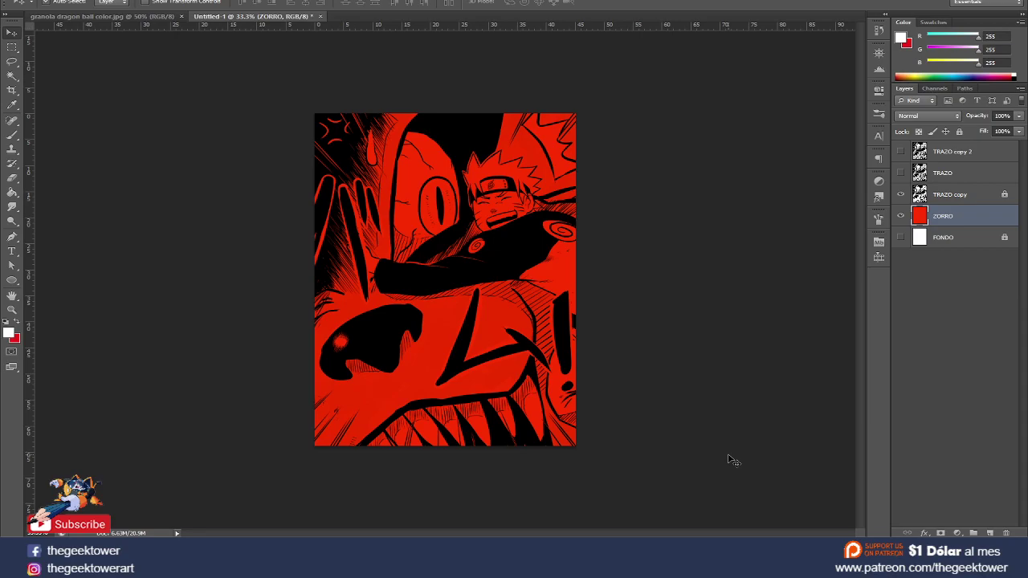
Step: Zoom in and pan to inspect the area beneath the fox's eye, then zoom back out
scroll(426, 290, up, 1)
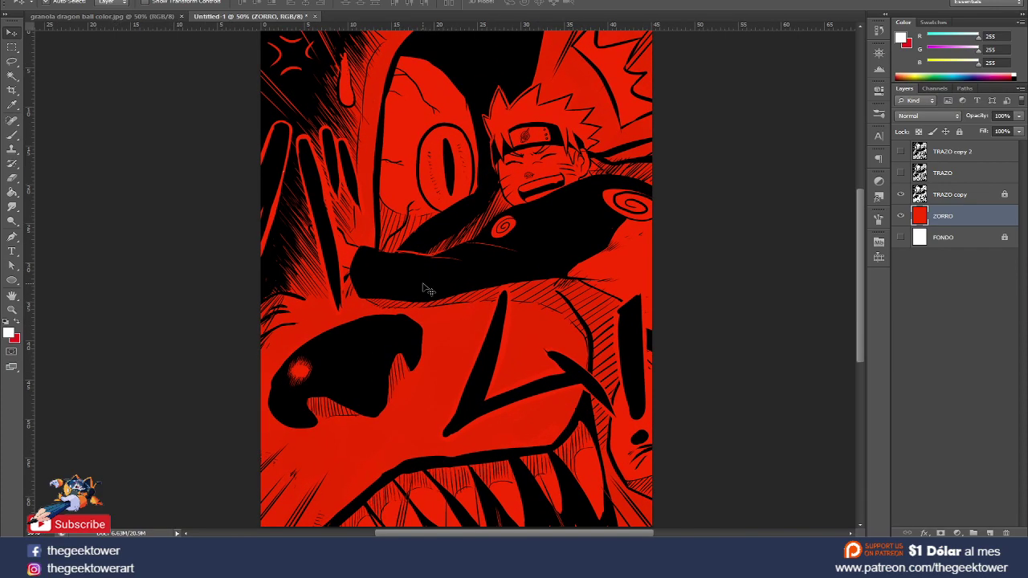
mouse_move(518, 228)
mouse_down()
mouse_move(436, 266)
mouse_move(596, 253)
mouse_move(562, 349)
mouse_move(552, 197)
mouse_up()
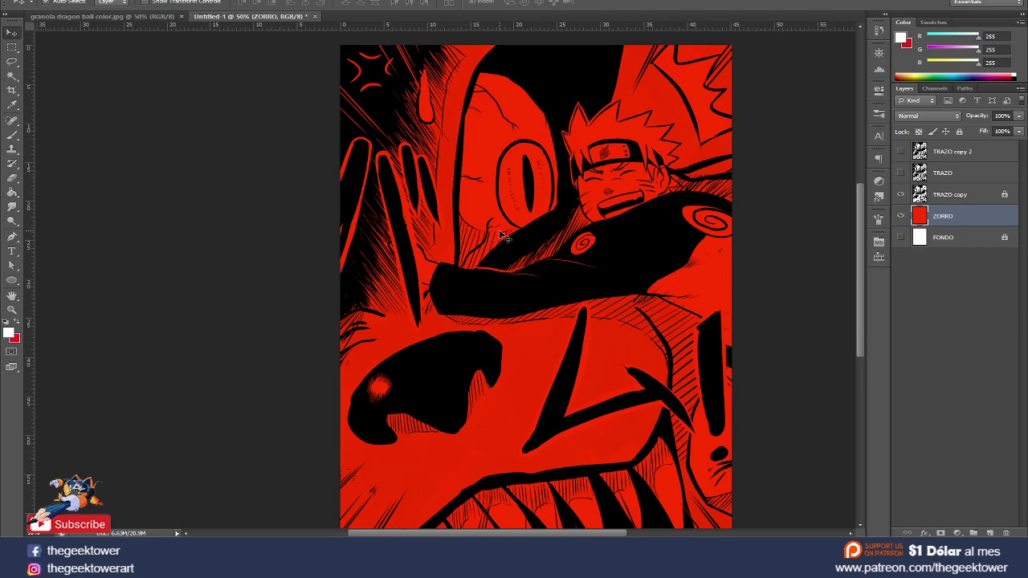
click(505, 227)
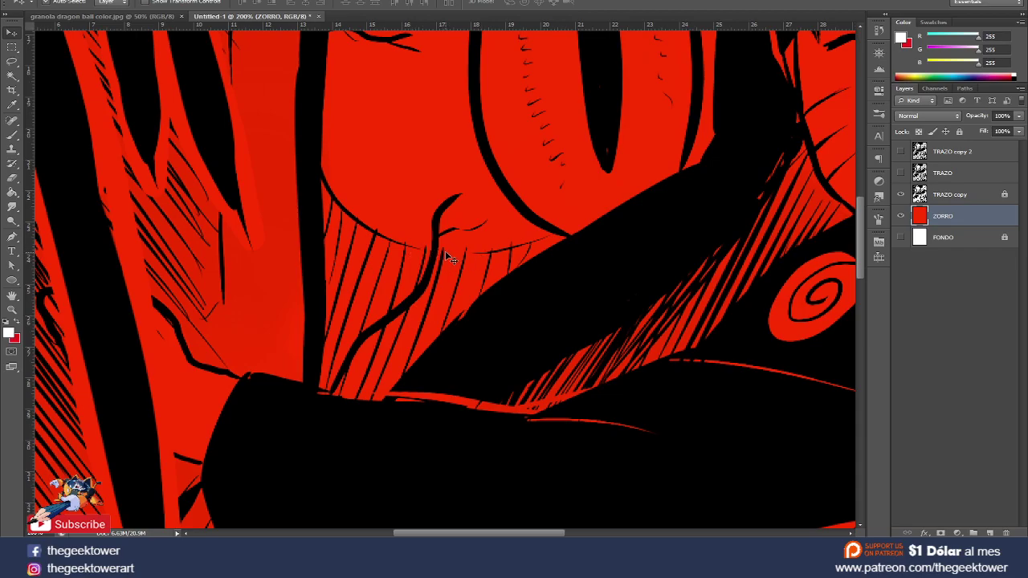
key(ctrl+minus)
key(ctrl+minus)
key(ctrl+minus)
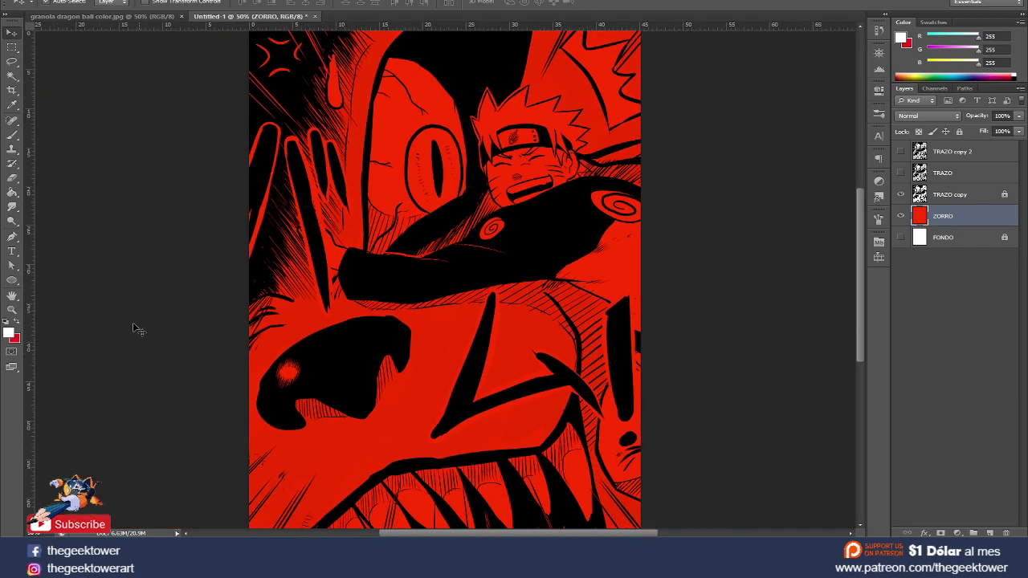
click(11, 238)
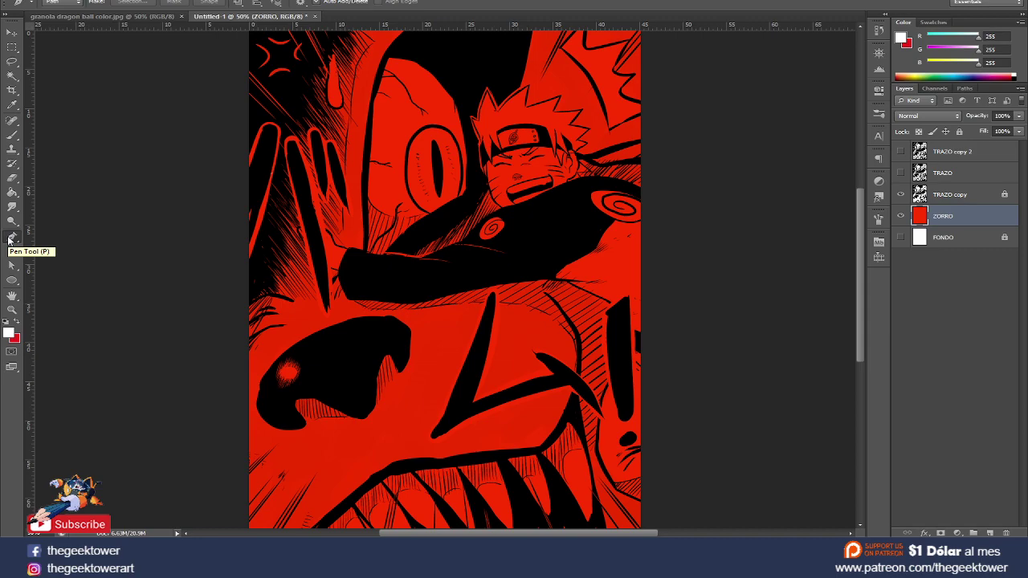
Step: Start the pen path at the top of the fox's head with a curved first anchor
drag(416, 157, 416, 245)
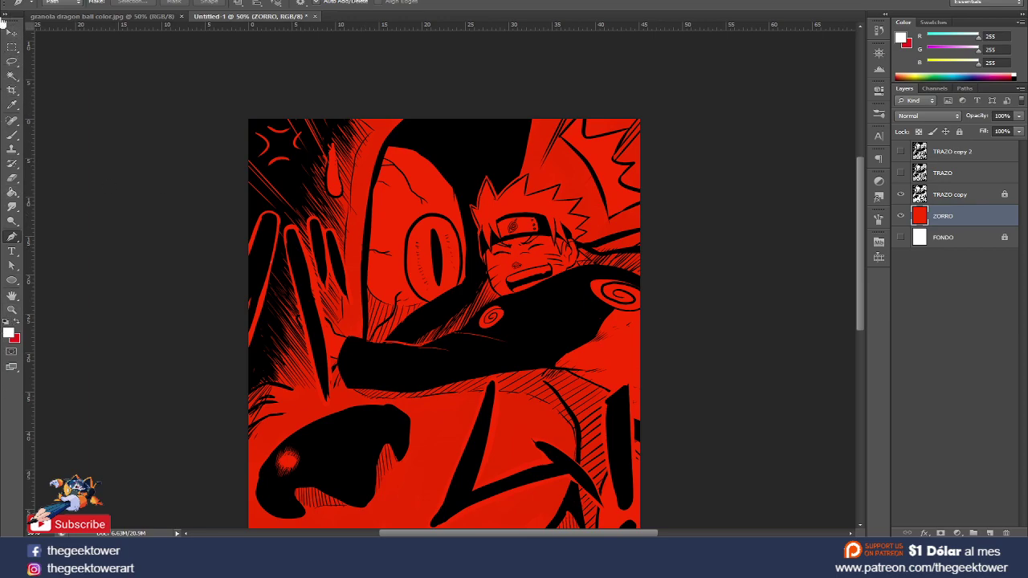
click(13, 149)
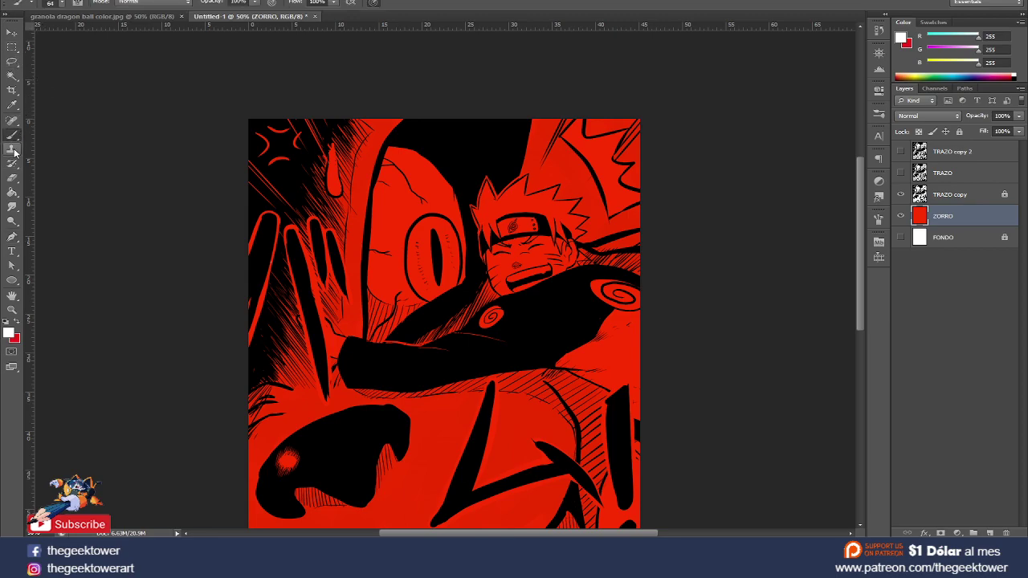
click(12, 61)
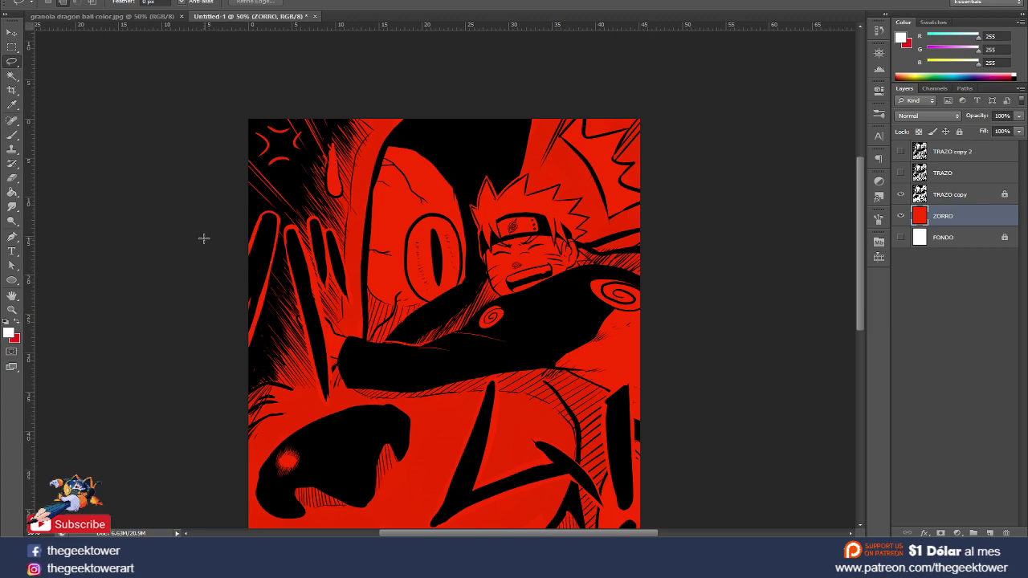
key(p)
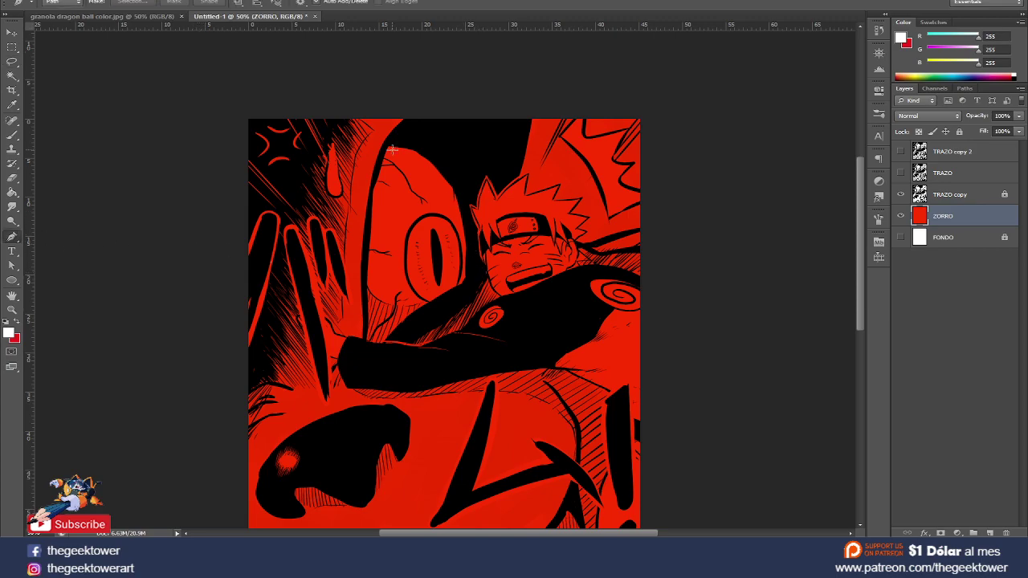
drag(385, 147, 540, 156)
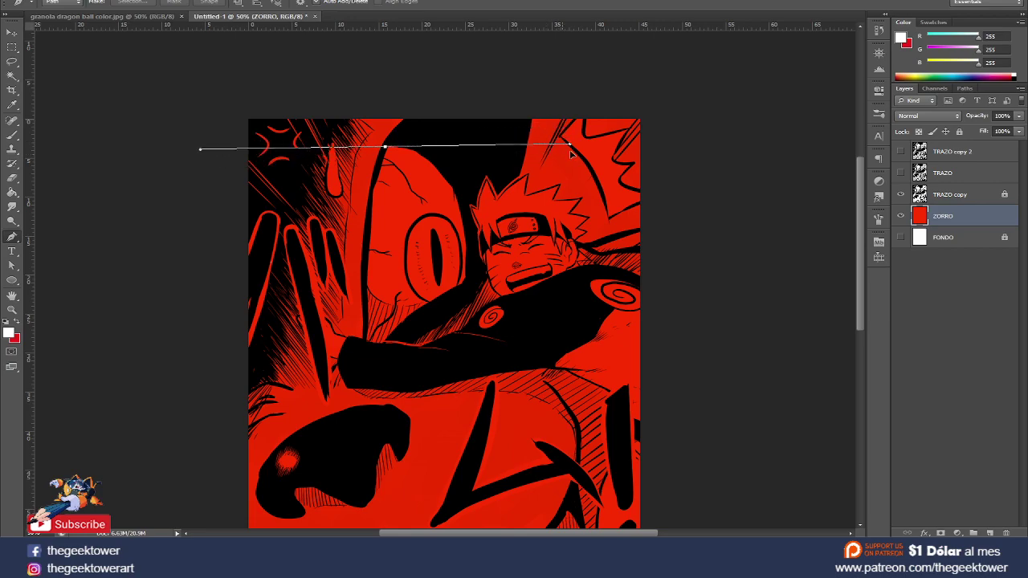
mouse_move(540, 156)
mouse_down()
mouse_move(521, 152)
mouse_move(509, 96)
mouse_move(241, 41)
mouse_move(567, 115)
mouse_move(539, 147)
mouse_move(493, 152)
mouse_move(509, 110)
mouse_move(520, 151)
mouse_move(446, 140)
mouse_up()
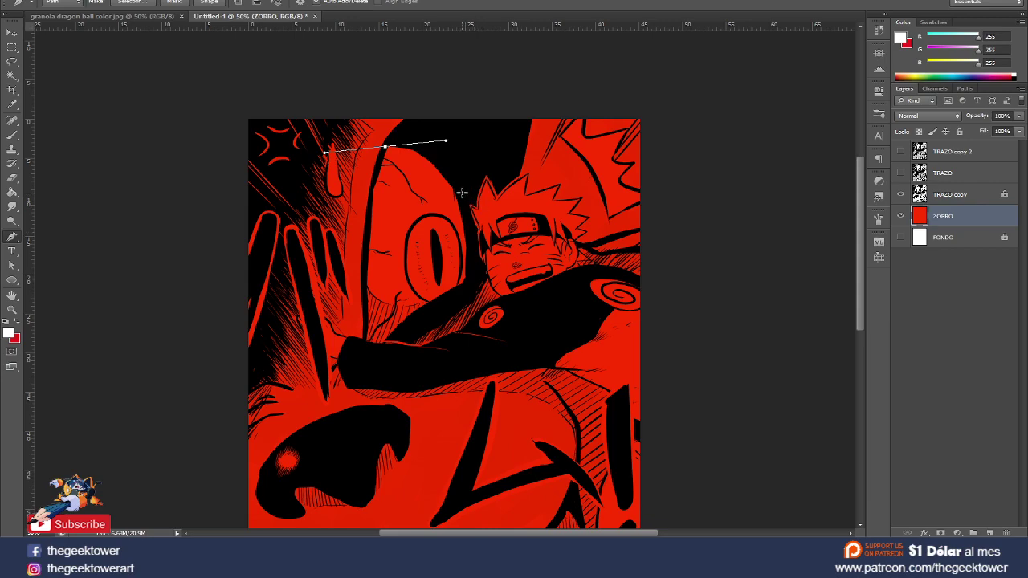
Step: Extend the curved path down the head outline to beside Naruto's face
drag(462, 191, 463, 399)
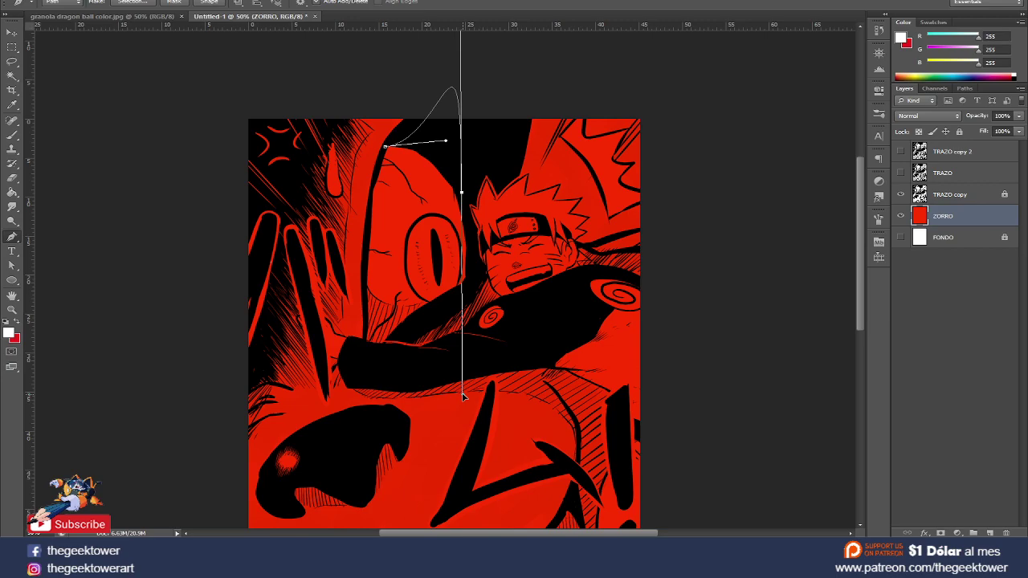
drag(463, 397, 462, 200)
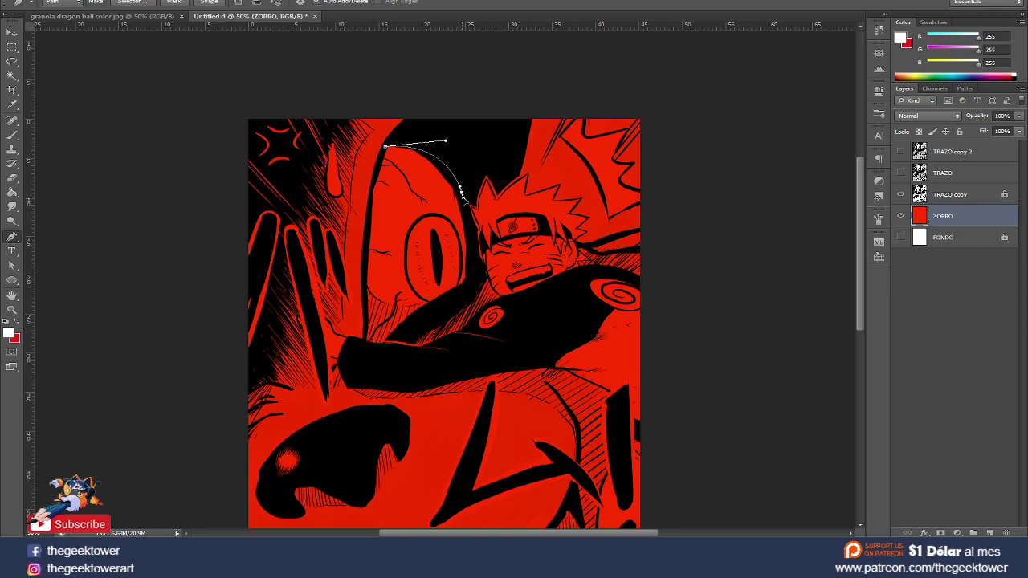
mouse_move(463, 200)
mouse_down()
mouse_move(666, 191)
mouse_move(460, 184)
mouse_move(466, 213)
mouse_up()
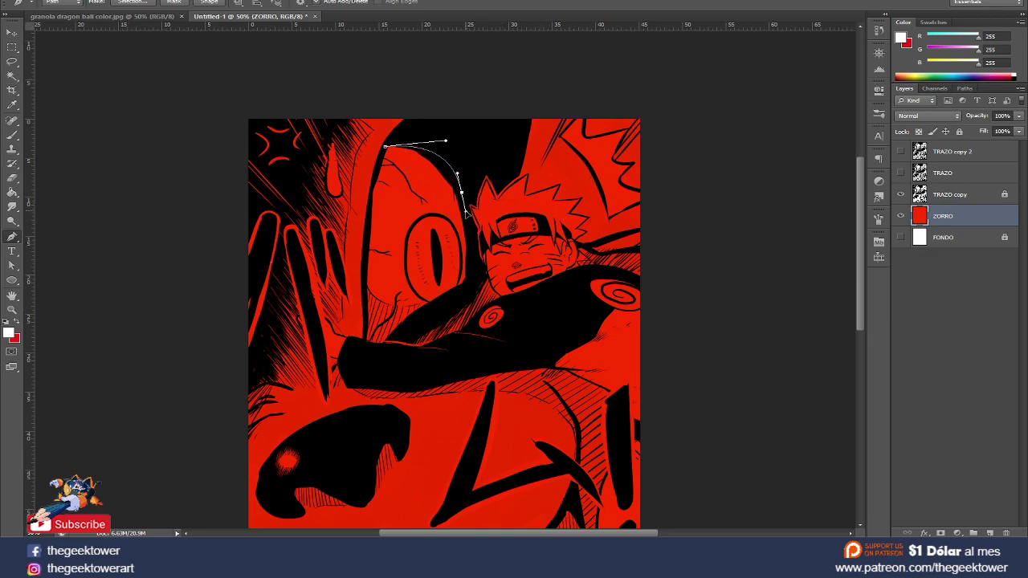
drag(477, 259, 475, 279)
click(462, 294)
Step: Add path anchors past Naruto's arm and along the line under the fox's eye
drag(419, 330, 446, 299)
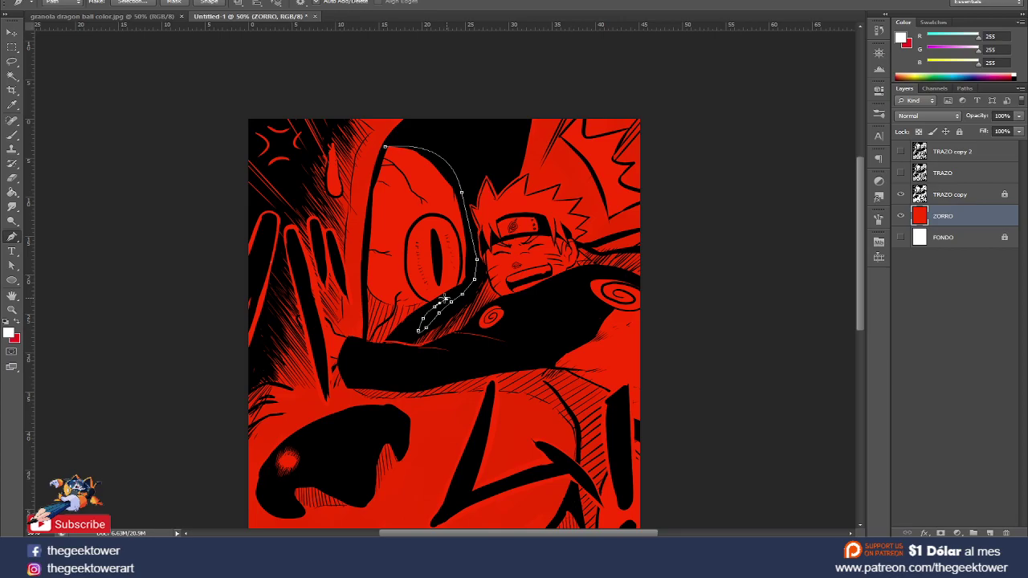
scroll(445, 299, up, 4)
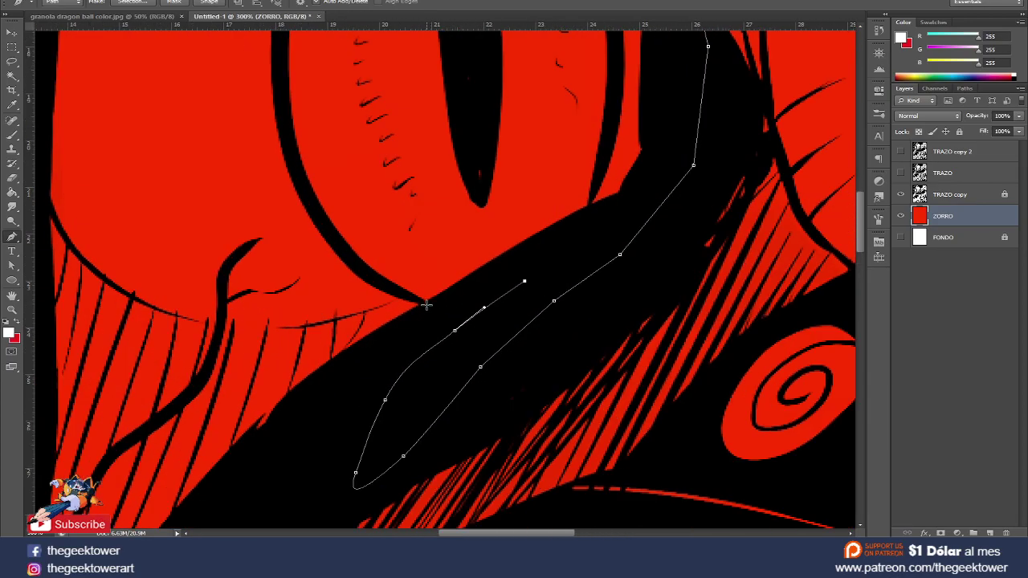
click(427, 305)
scroll(351, 318, left, 5)
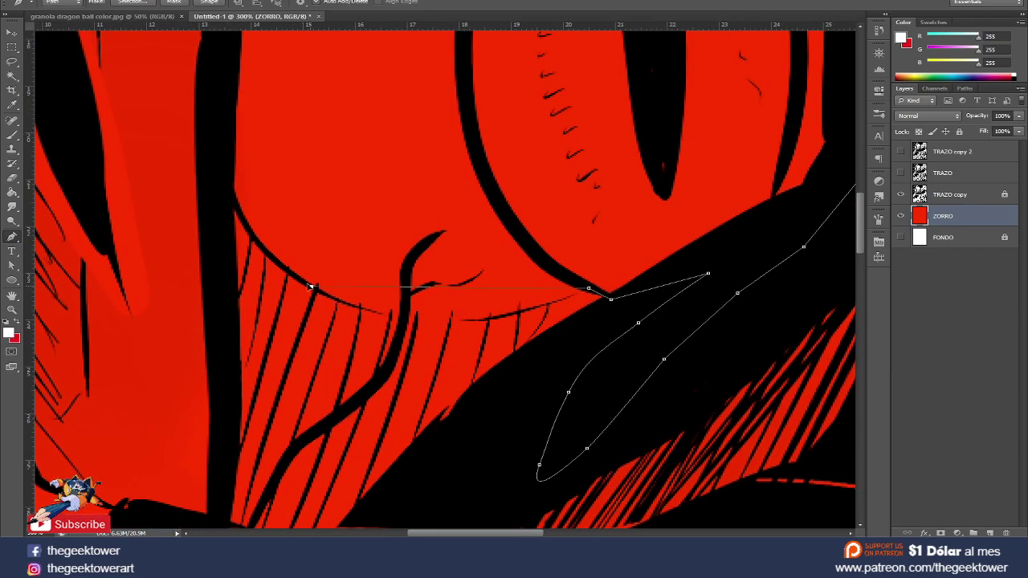
drag(311, 286, 175, 213)
drag(175, 213, 157, 178)
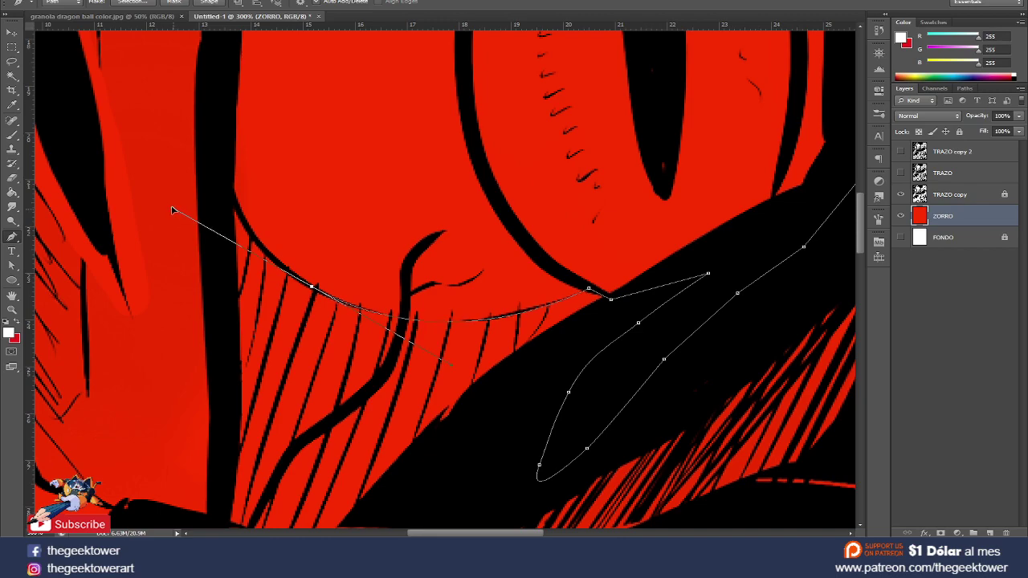
Step: Bend the next path segment to follow the line art under the eye
alt+click(316, 212)
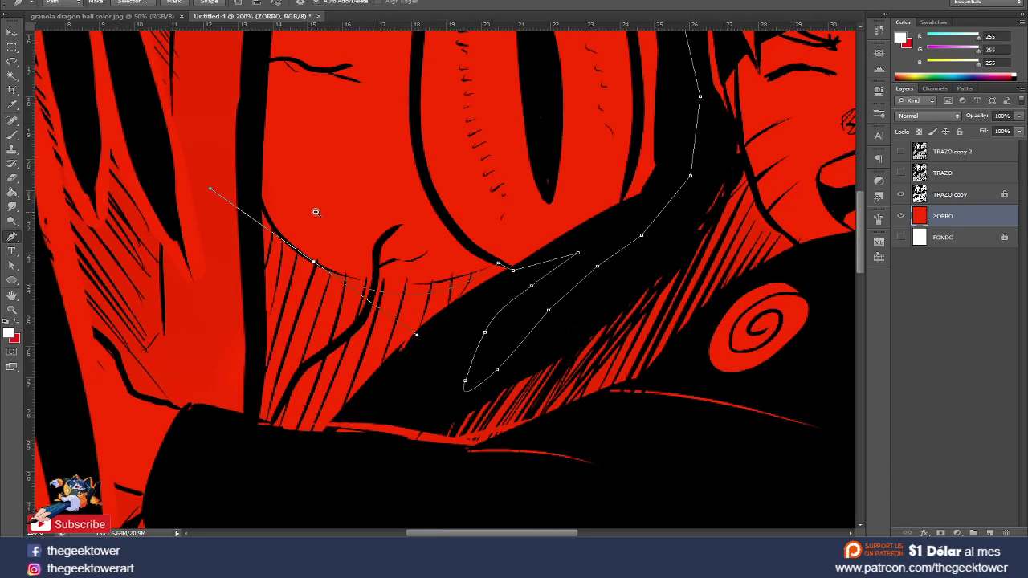
alt+click(316, 212)
click(322, 217)
click(326, 219)
alt+click(328, 222)
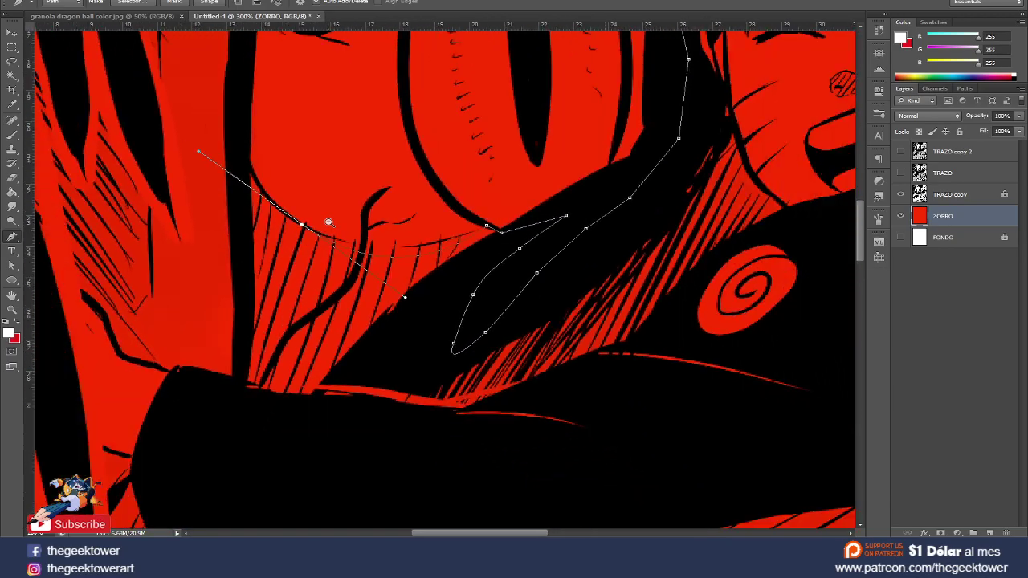
alt+click(329, 222)
alt+click(329, 222)
alt+click(329, 222)
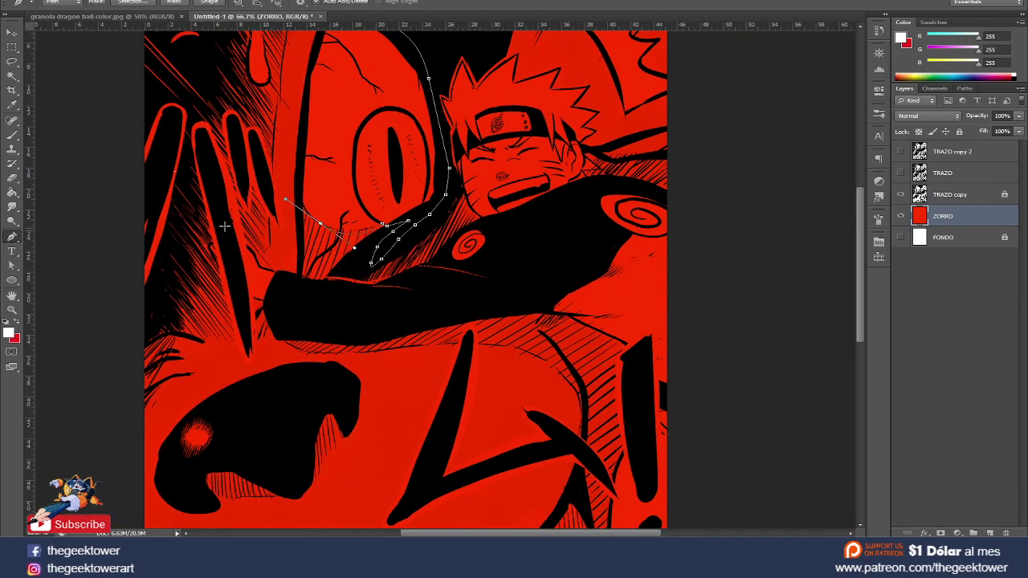
click(318, 213)
click(311, 208)
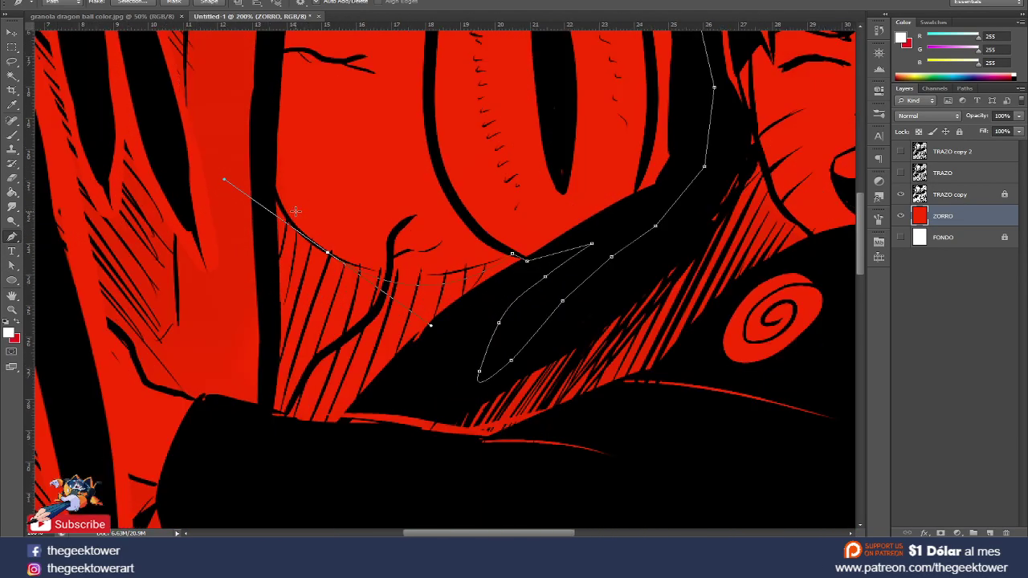
drag(326, 194, 444, 180)
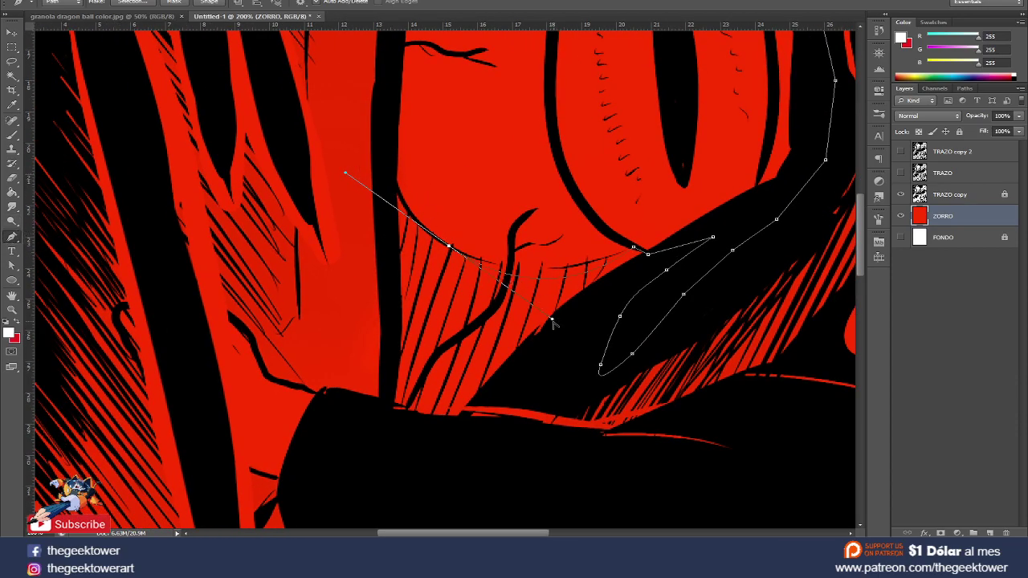
drag(552, 320, 546, 296)
Step: Route the path left of the eye and up the head, closing it at the start anchor
drag(461, 139, 465, 264)
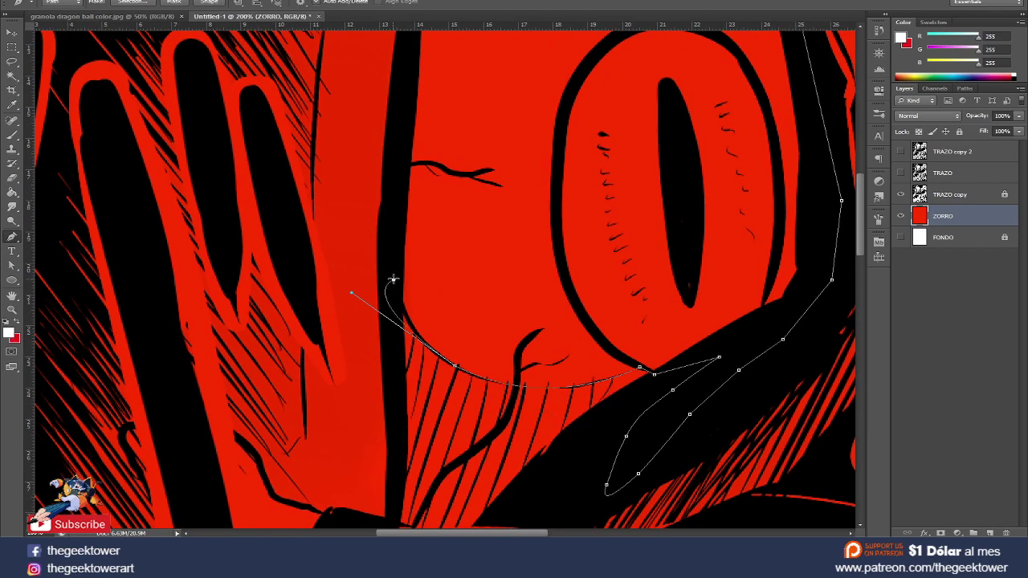
drag(393, 280, 452, 238)
drag(413, 166, 389, 374)
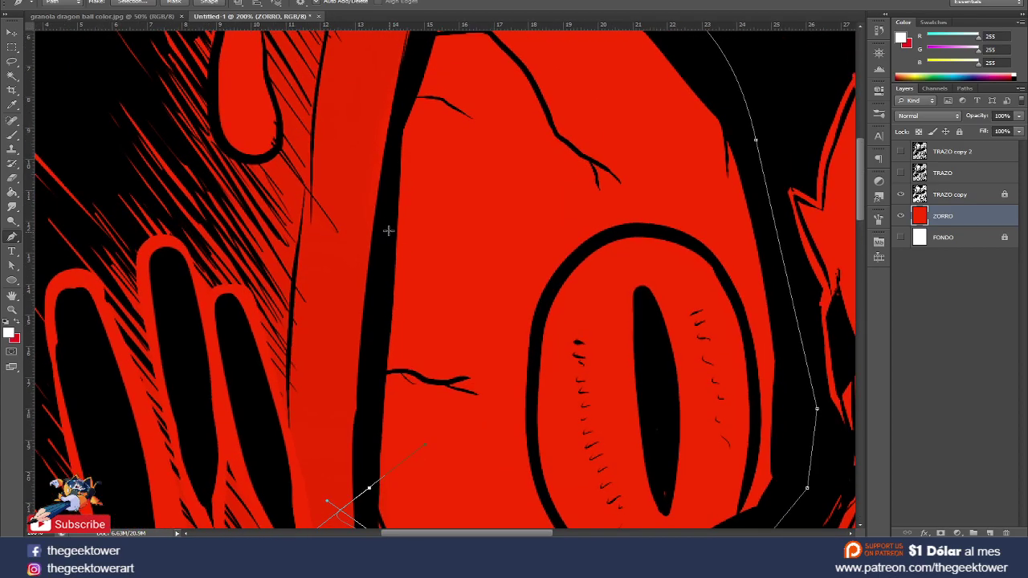
click(385, 226)
drag(413, 126, 402, 309)
click(411, 222)
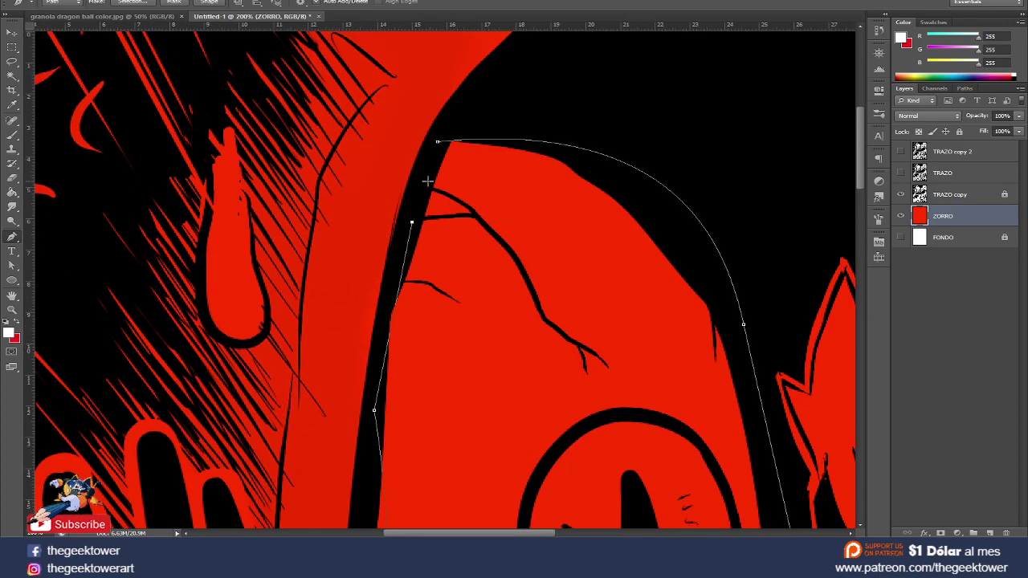
drag(438, 143, 429, 179)
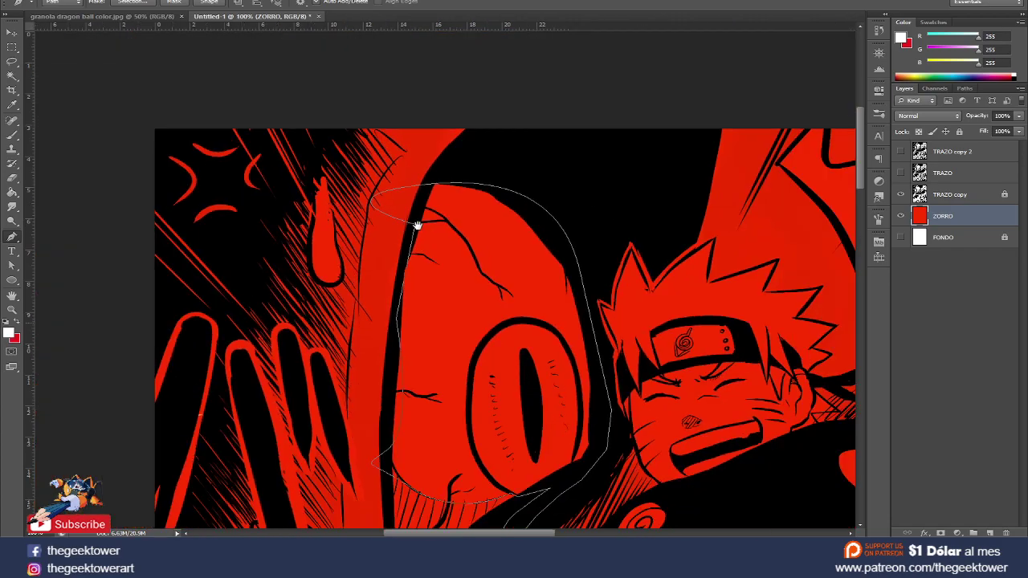
Step: Select the closed eye path, shorten one curve handle, and select a group of anchors
scroll(413, 225, down, 1)
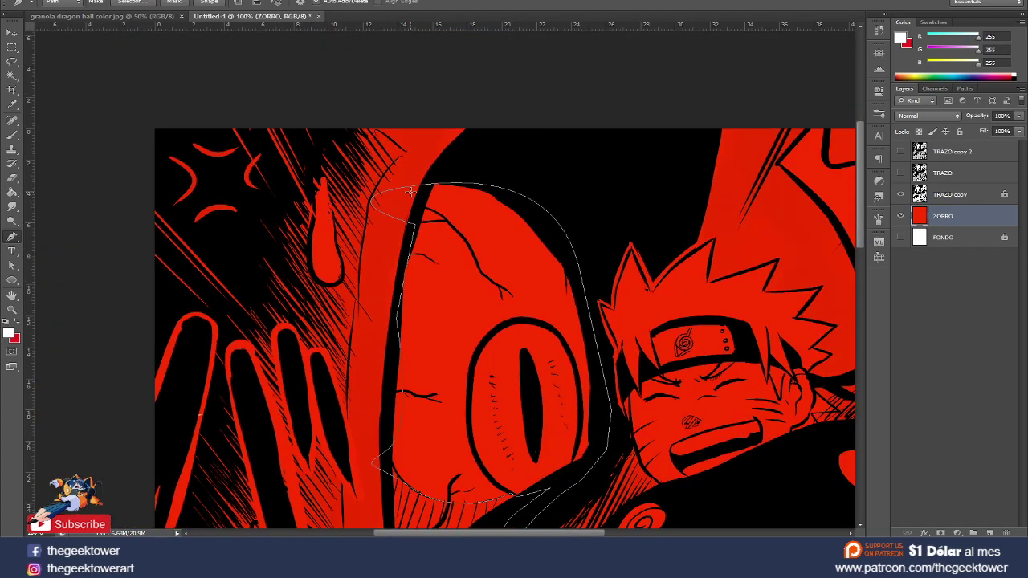
key(a)
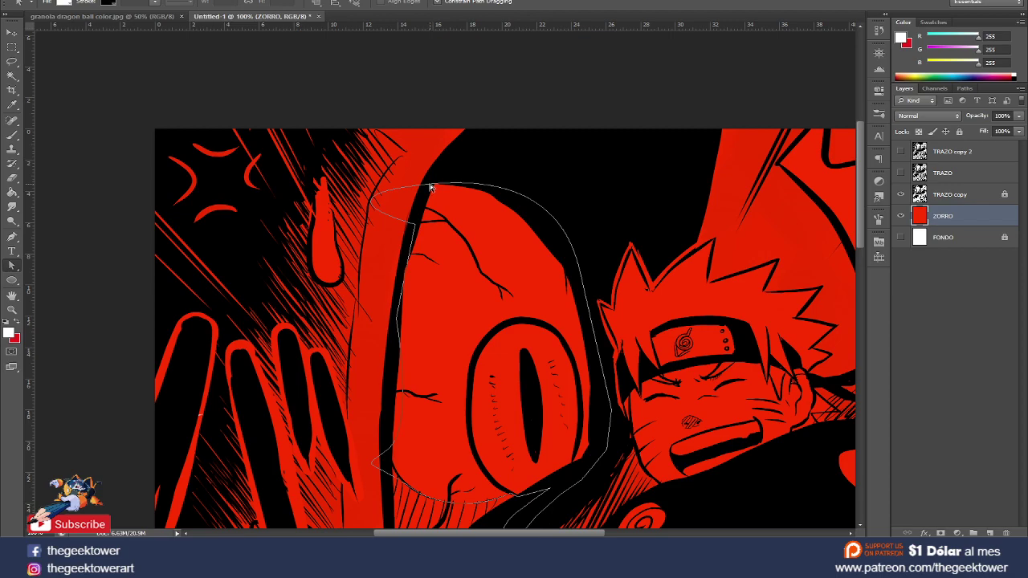
click(429, 187)
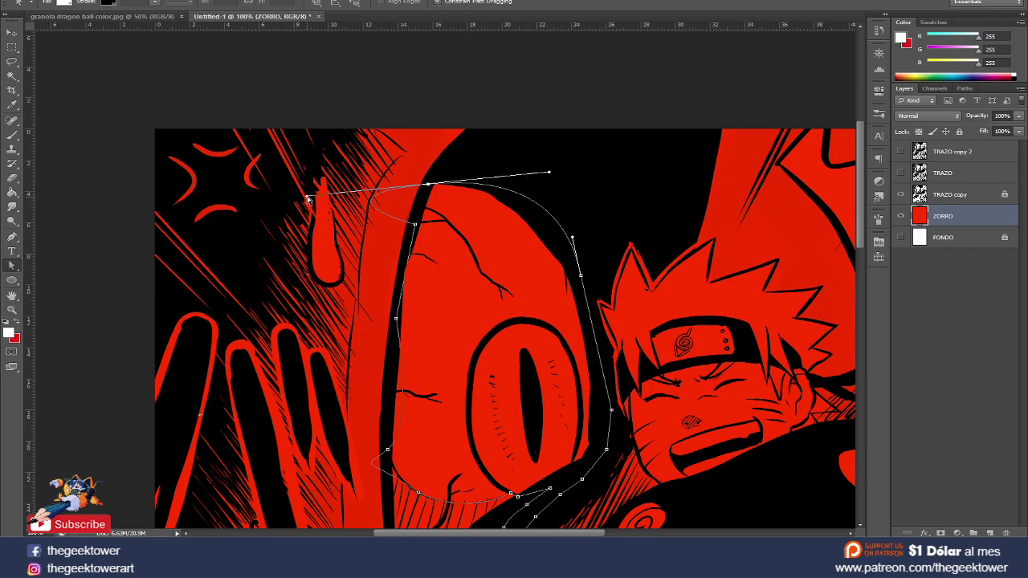
drag(309, 199, 419, 195)
click(462, 215)
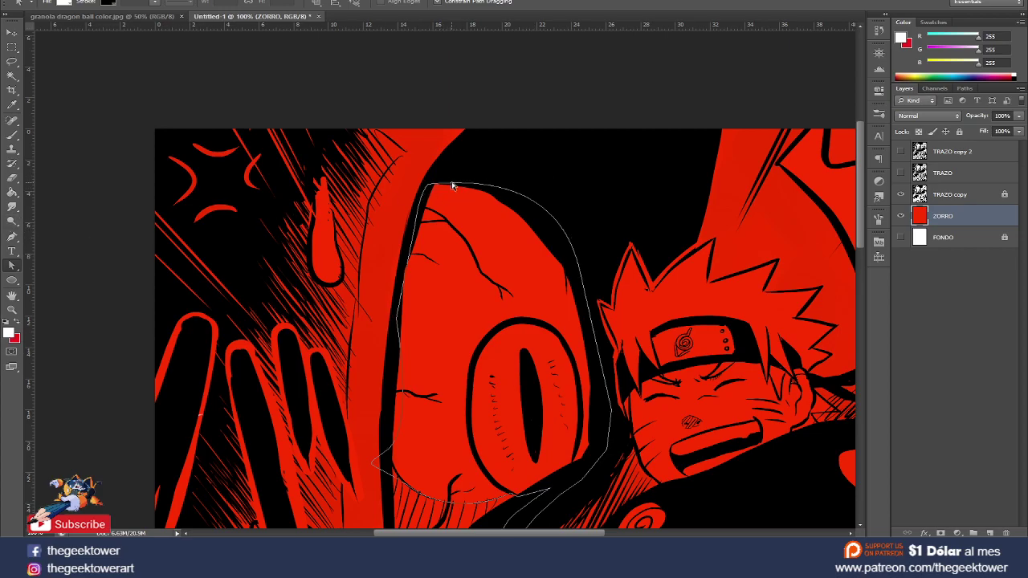
click(462, 190)
drag(551, 176, 397, 328)
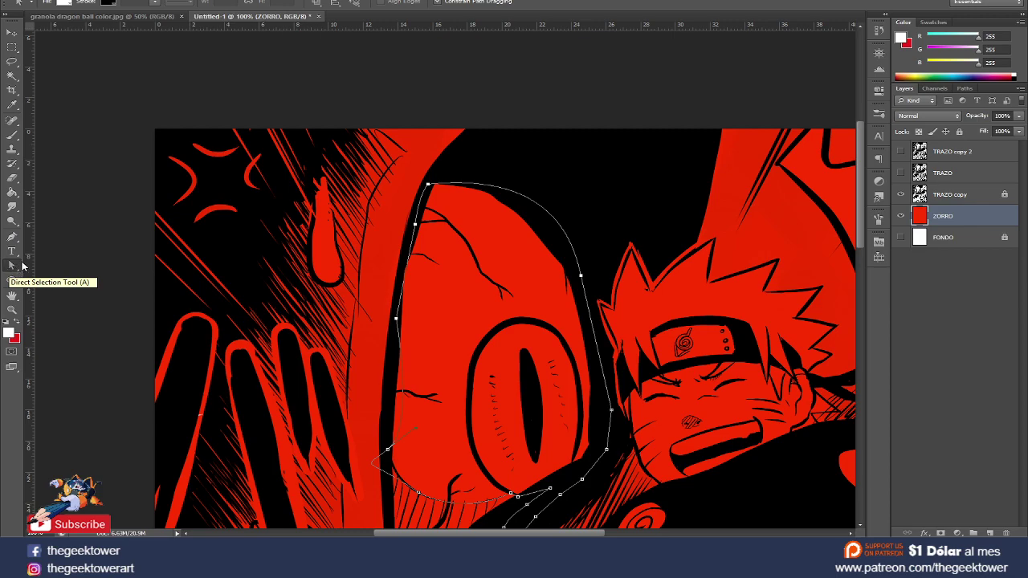
Step: With the Direct Selection Tool, move the left-edge and upper-left anchors onto the black outline
click(22, 266)
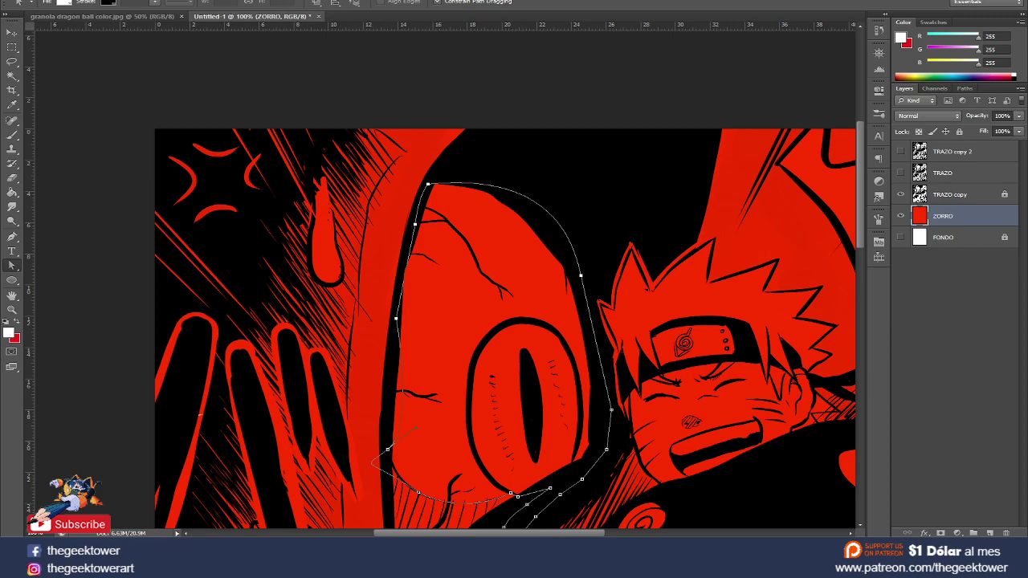
key(p)
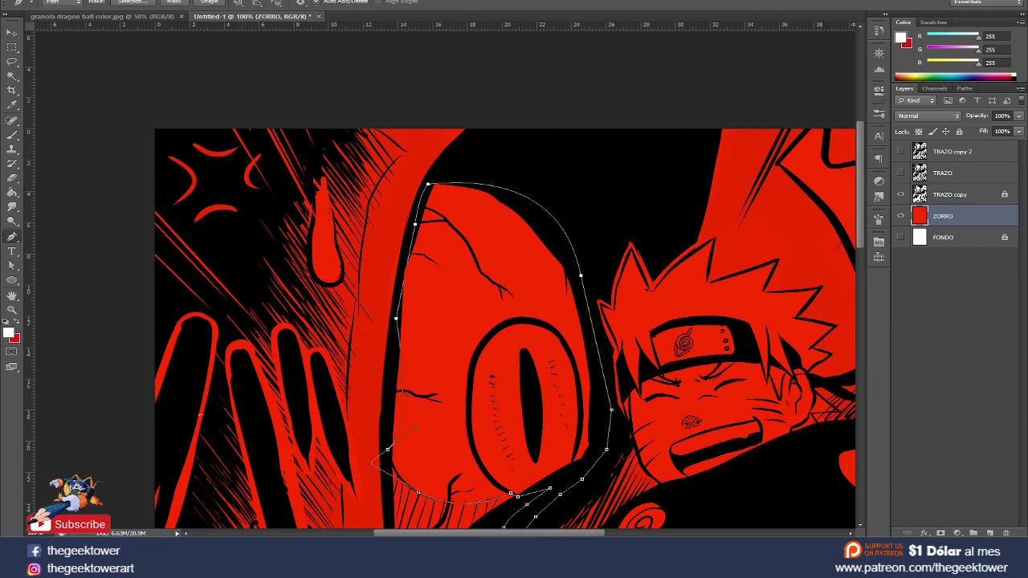
key(a)
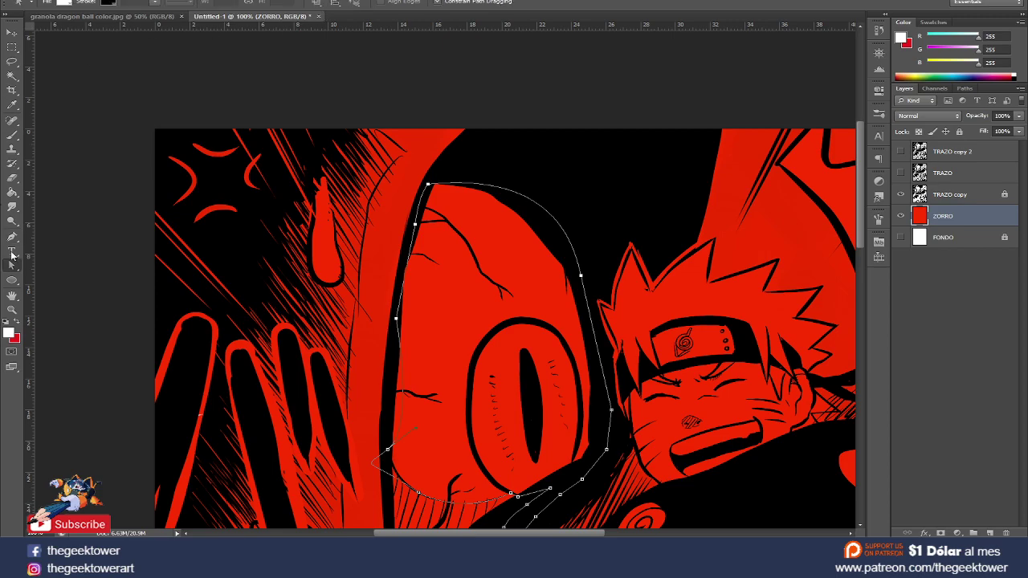
right_click(16, 272)
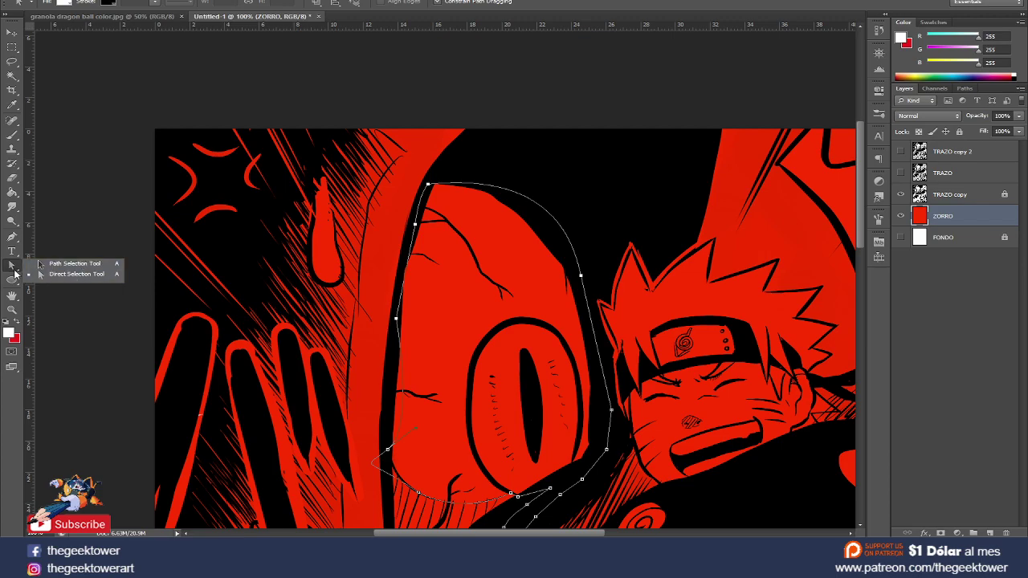
click(12, 271)
right_click(13, 272)
click(81, 277)
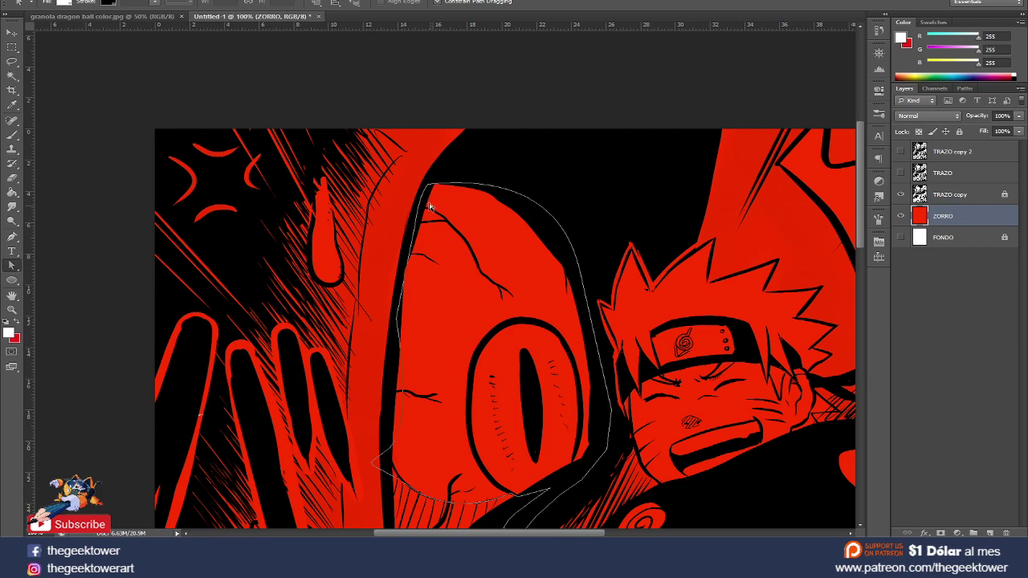
scroll(430, 233, down, 2)
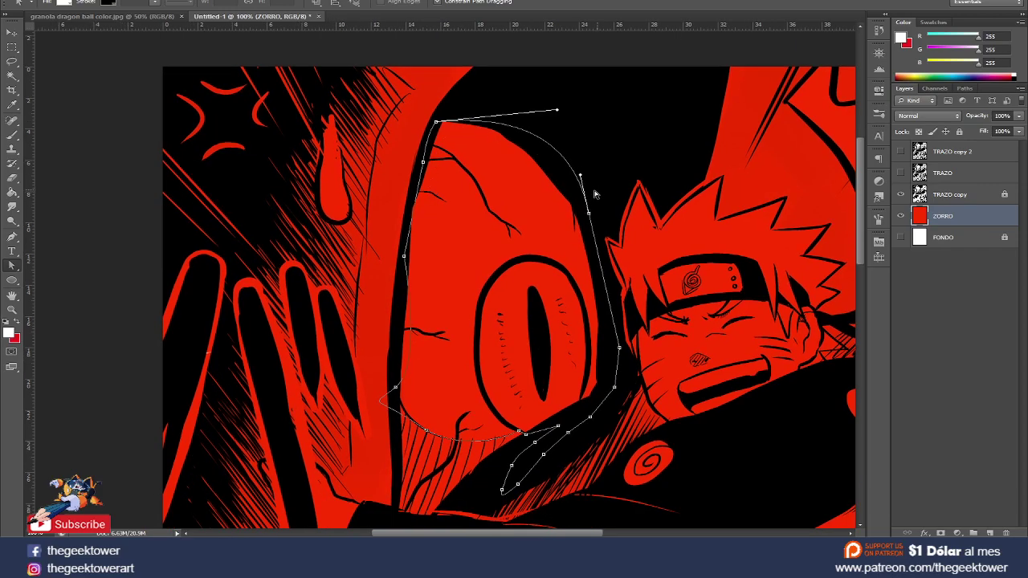
drag(405, 257, 400, 257)
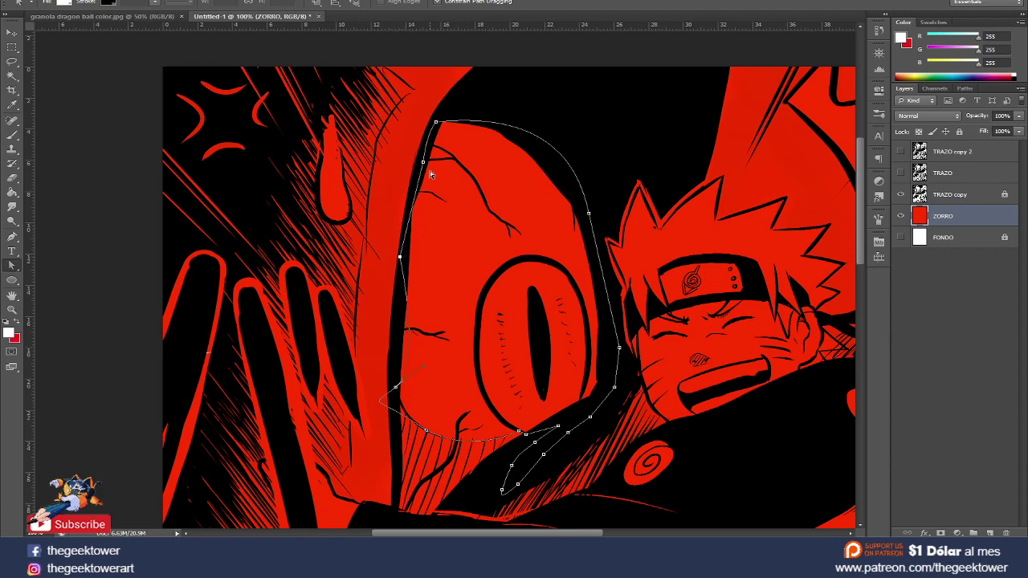
drag(423, 163, 419, 171)
Step: Pull the lower-left anchor outward and reshape the left segment along the outline
mouse_move(397, 388)
mouse_down()
mouse_move(382, 388)
mouse_move(419, 364)
mouse_move(376, 337)
mouse_move(400, 319)
mouse_move(379, 252)
mouse_move(394, 240)
mouse_up()
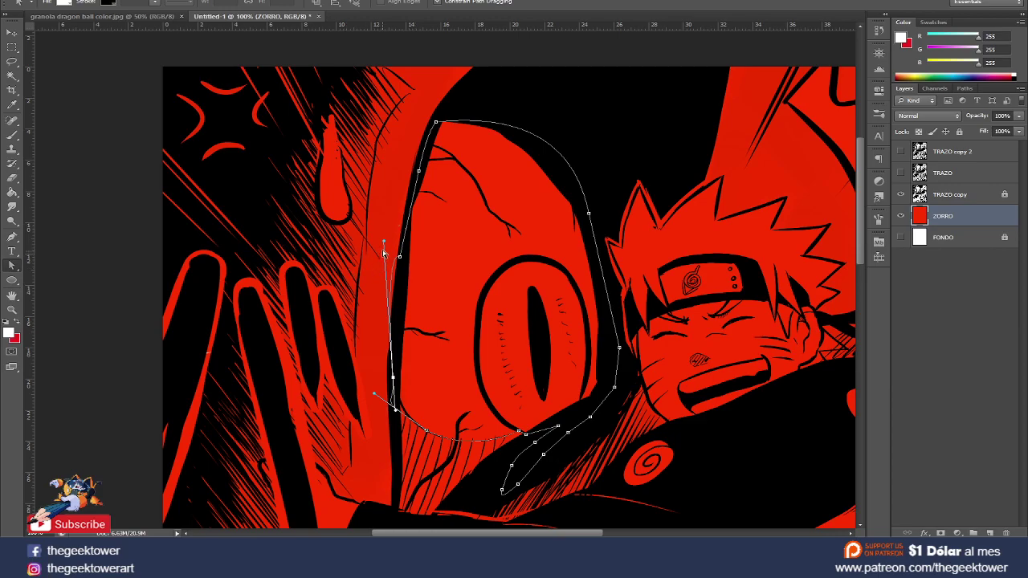
drag(386, 244, 355, 330)
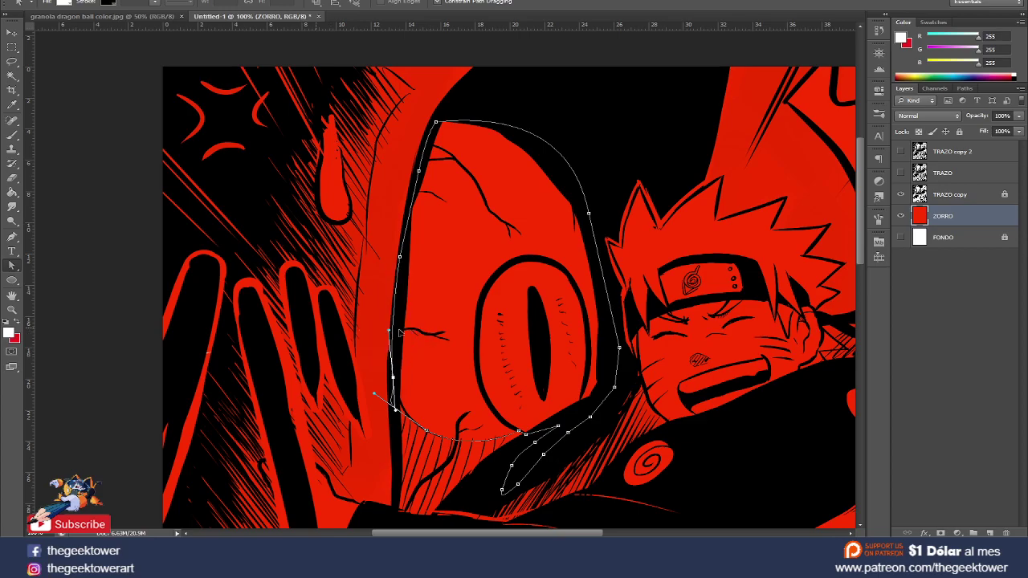
mouse_move(355, 329)
mouse_down()
mouse_move(401, 355)
mouse_move(392, 340)
mouse_up()
drag(316, 429, 518, 217)
alt+click(474, 219)
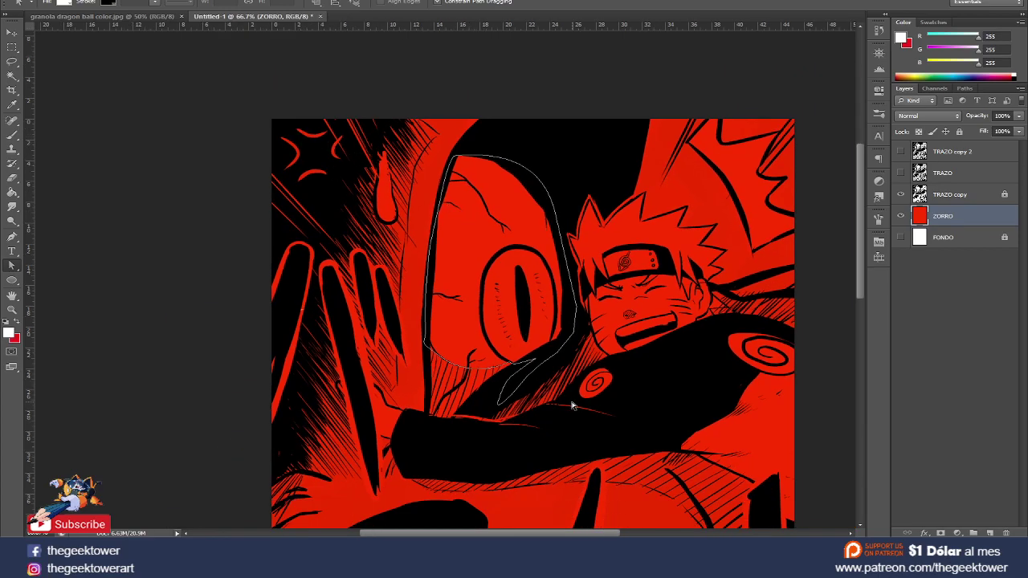
Step: At 200% zoom, drag the lower-left handle so the curve fits under the eye, then zoom out
click(432, 357)
scroll(432, 362, up, 1)
scroll(432, 366, up, 1)
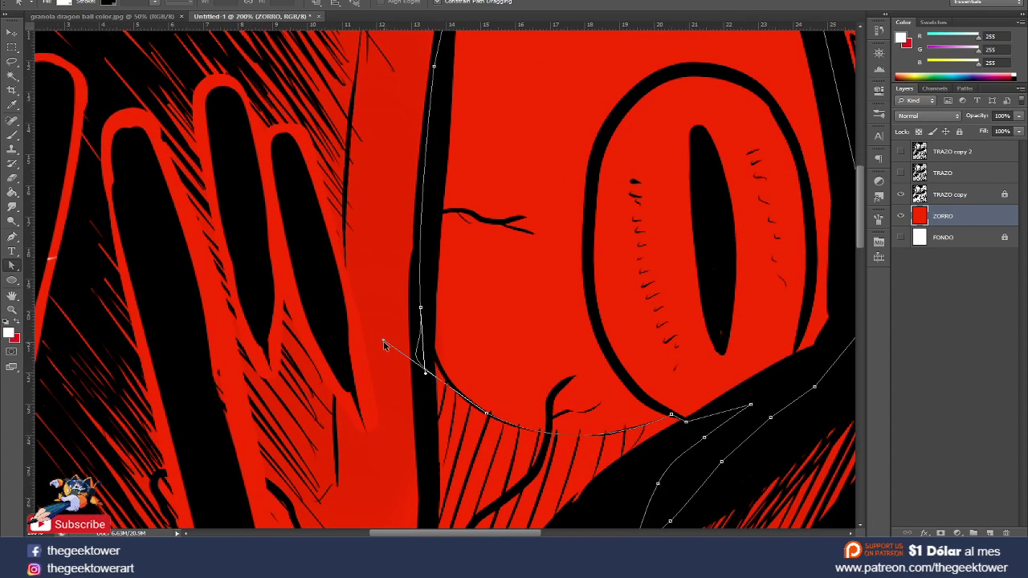
mouse_move(384, 341)
mouse_down()
mouse_move(400, 339)
mouse_move(417, 368)
mouse_move(447, 377)
mouse_move(428, 372)
mouse_up()
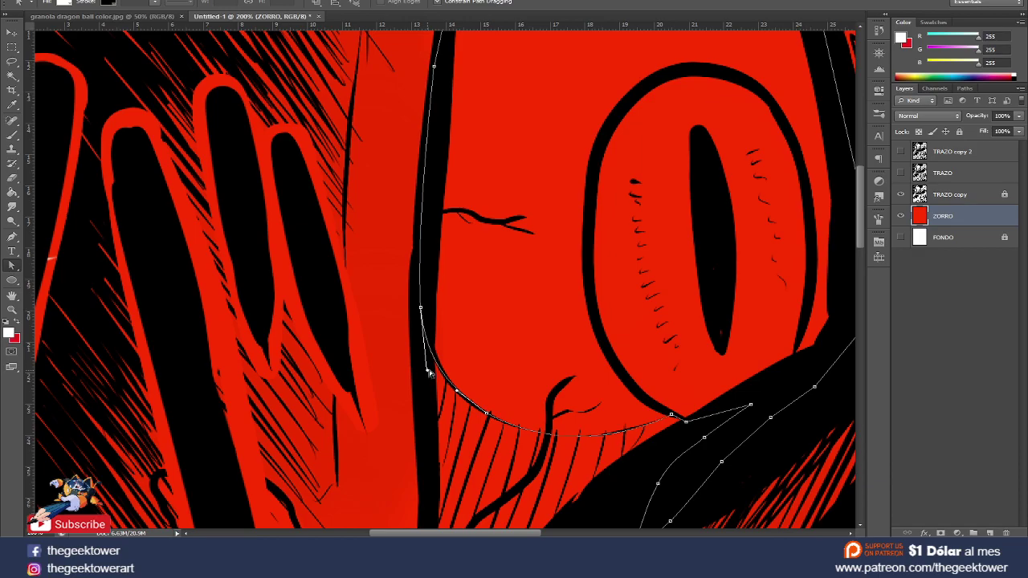
key(ctrl+minus)
key(ctrl+minus)
key(ctrl+minus)
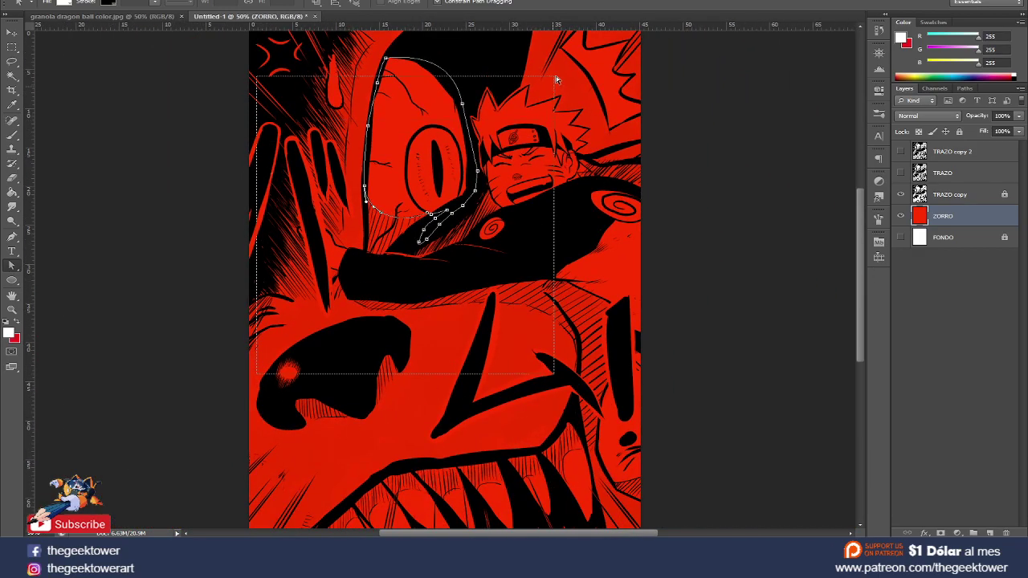
drag(556, 77, 584, 40)
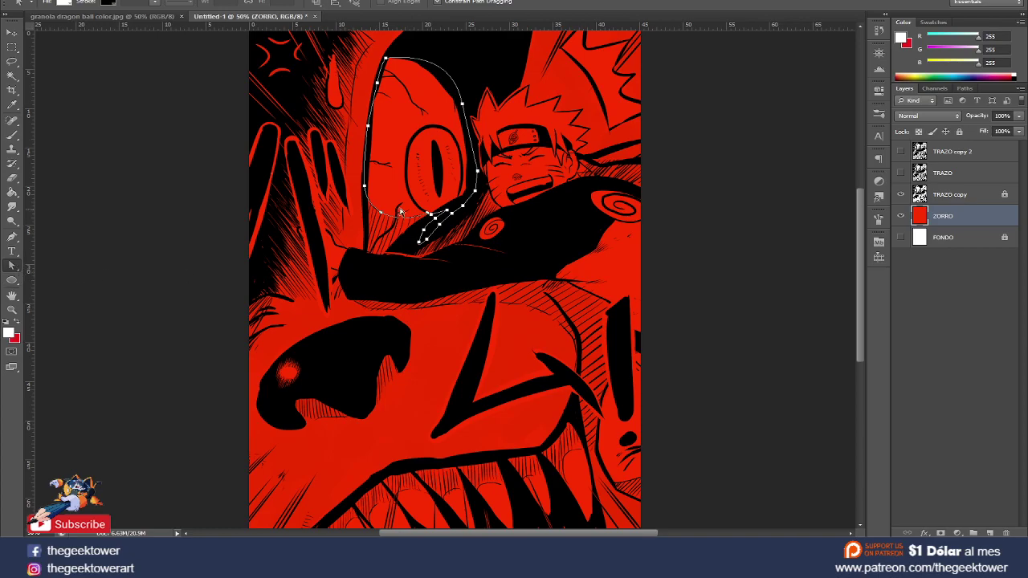
Step: Convert the eye path into a selection via Make Selection, keeping the default feather radius
right_click(421, 190)
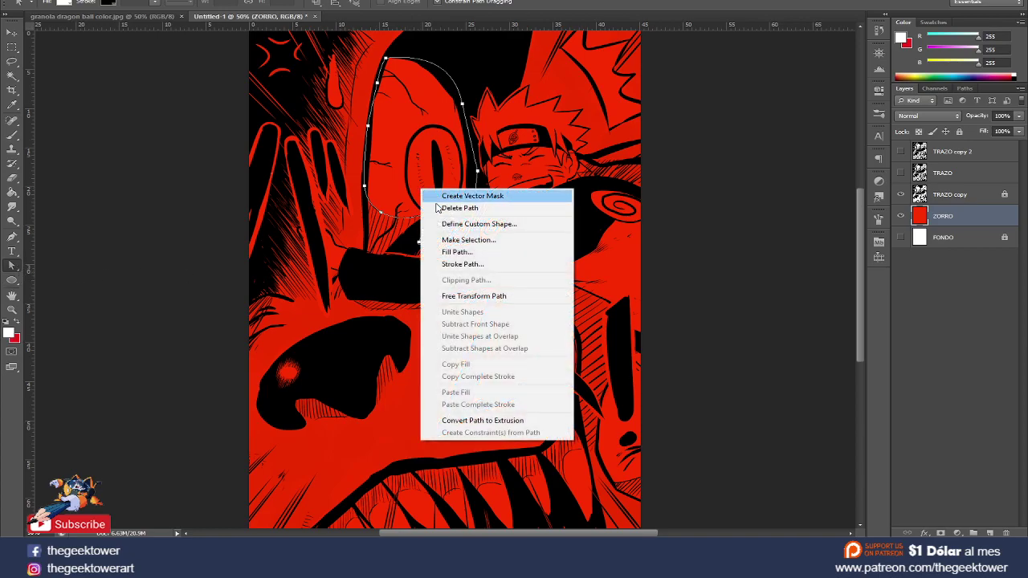
click(488, 241)
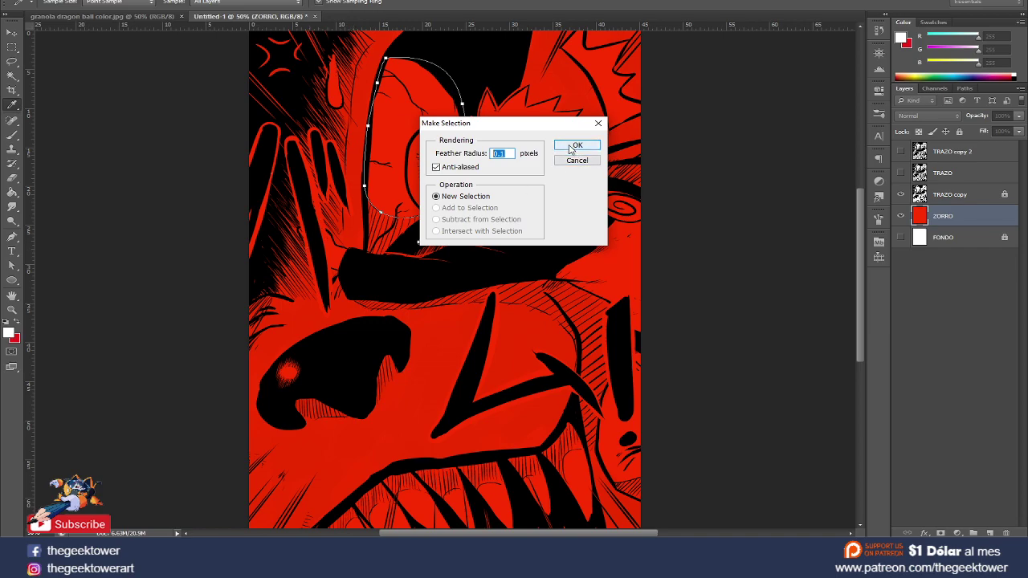
click(576, 146)
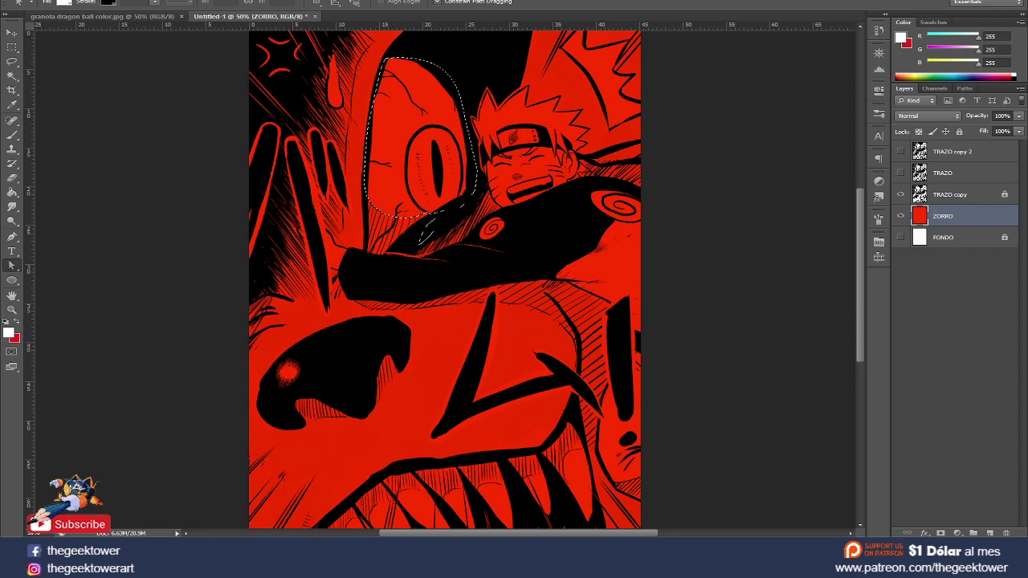
Step: Create Layer 1 above ZORRO and rename it BLANCO
click(989, 534)
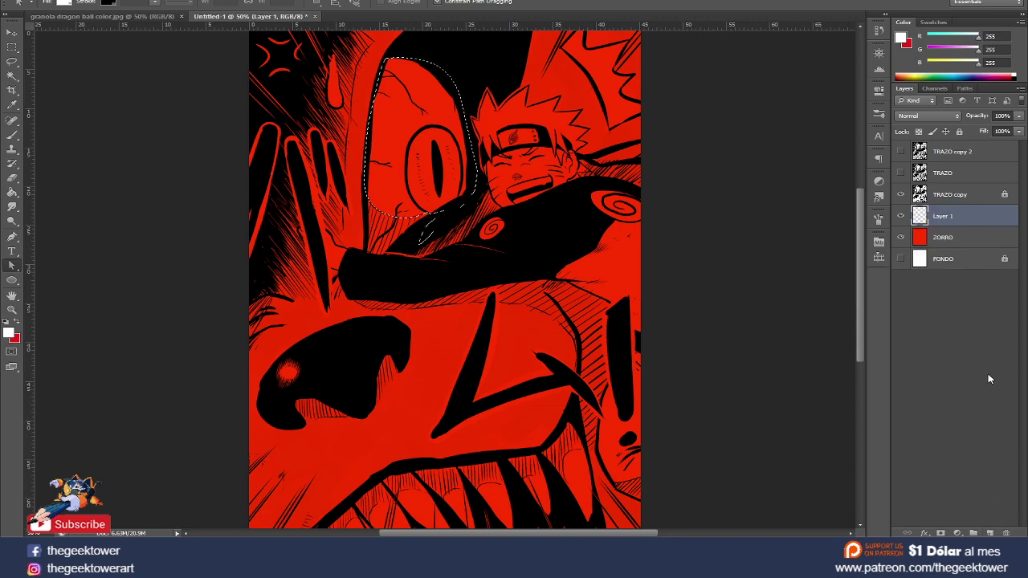
double_click(942, 217)
text(co)
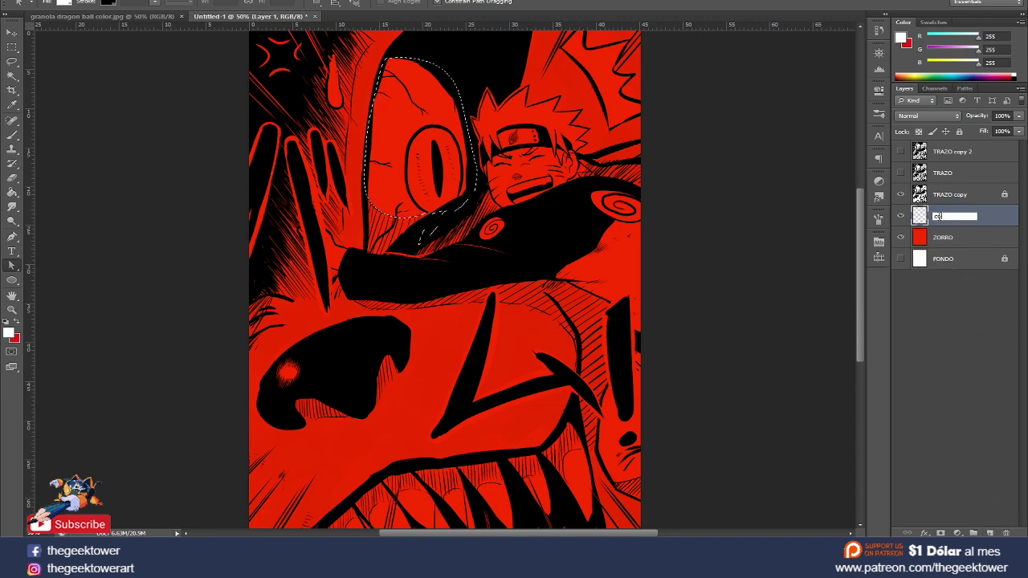
text(CO)
key(Return)
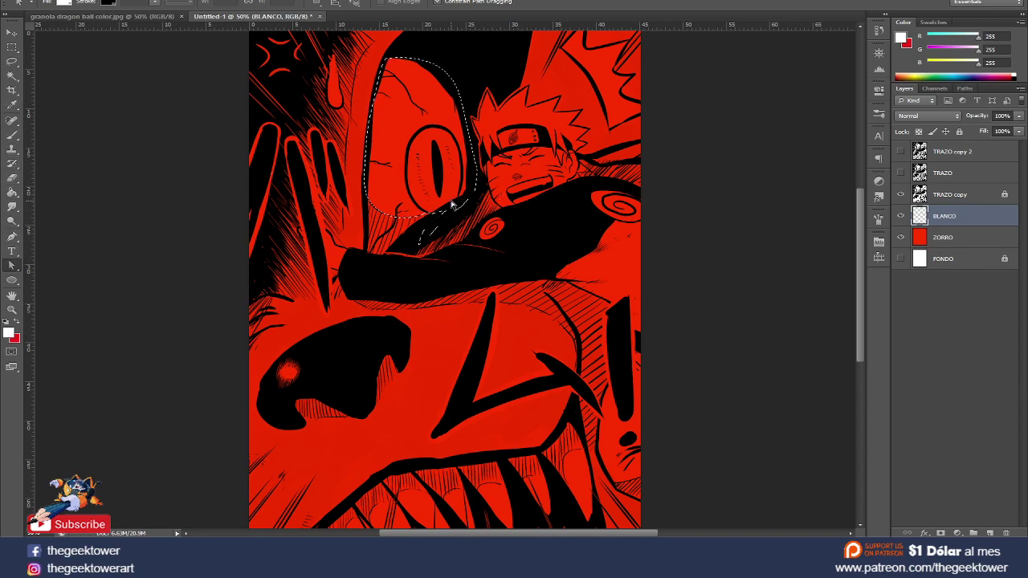
Step: Fill the eye selection with white on the BLANCO layer using the Paint Bucket
key(g)
click(434, 166)
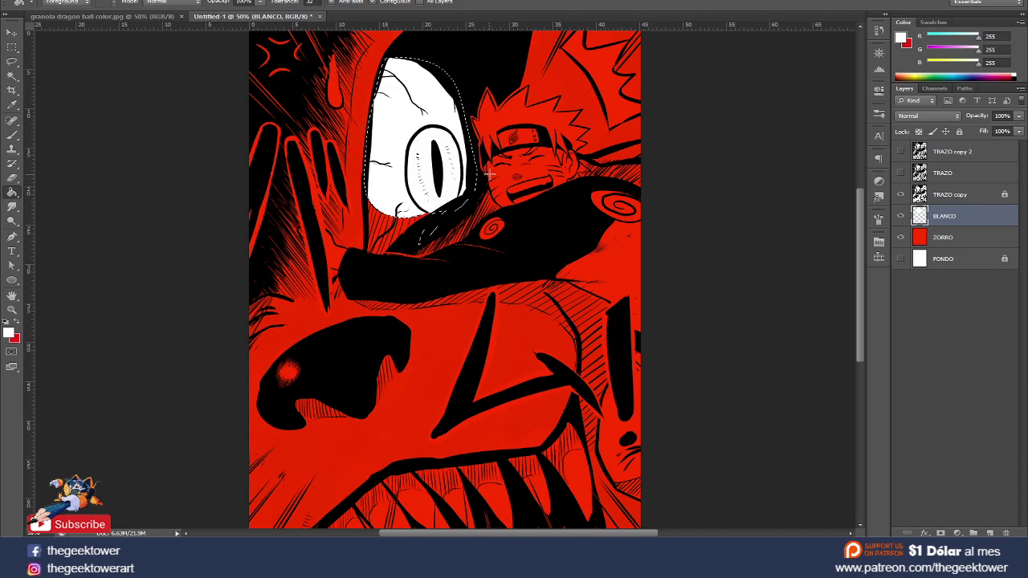
key(l)
right_click(438, 159)
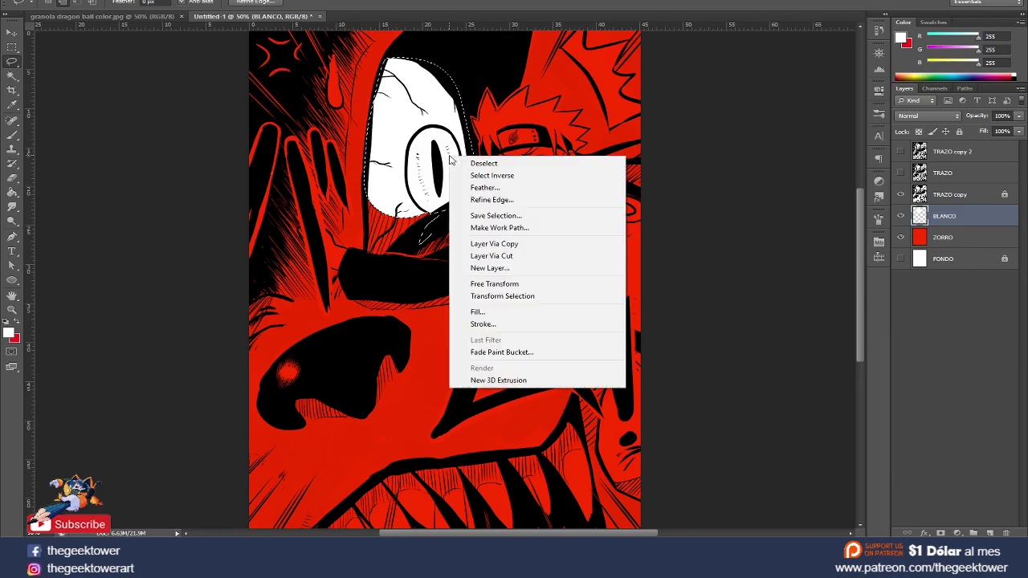
click(433, 160)
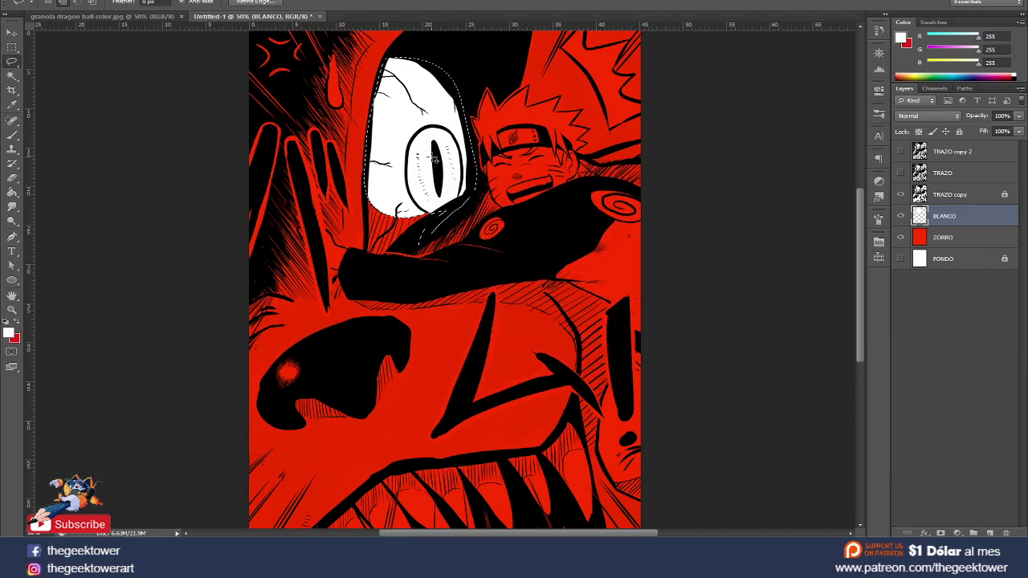
key(g)
shift+right_click(449, 167)
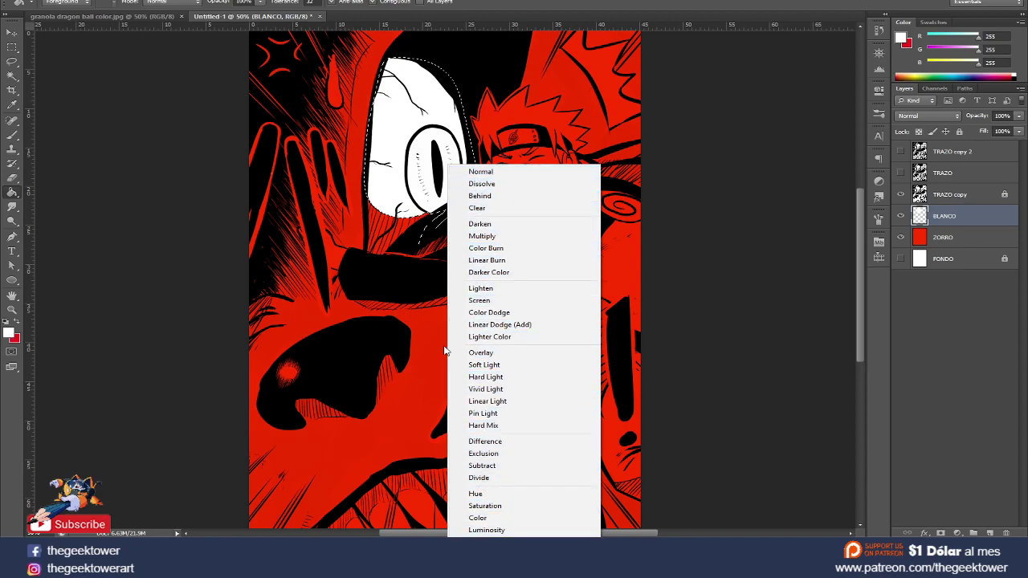
key(Escape)
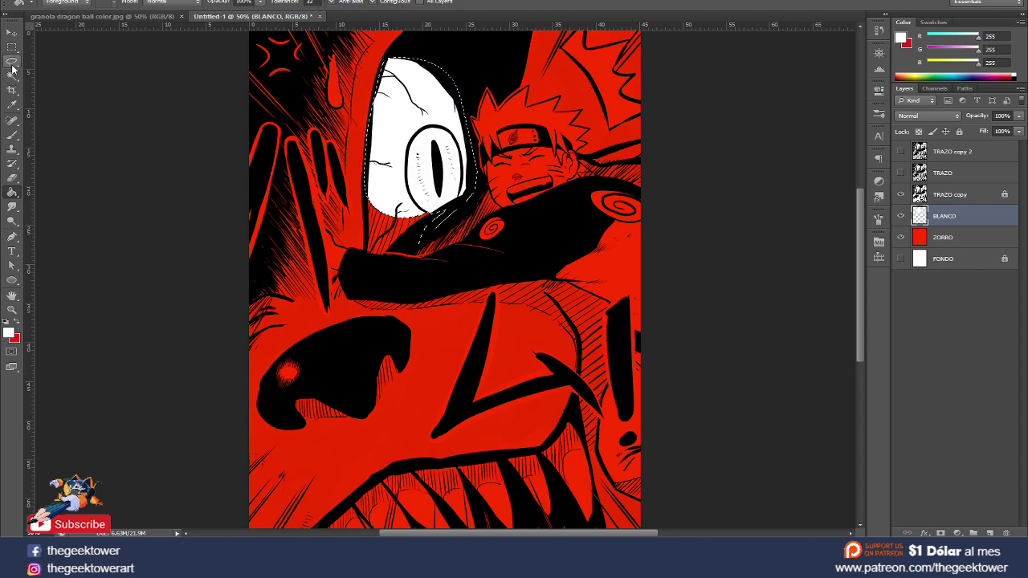
Step: Clear the selection around the eye with Deselect from the canvas context menu
click(12, 63)
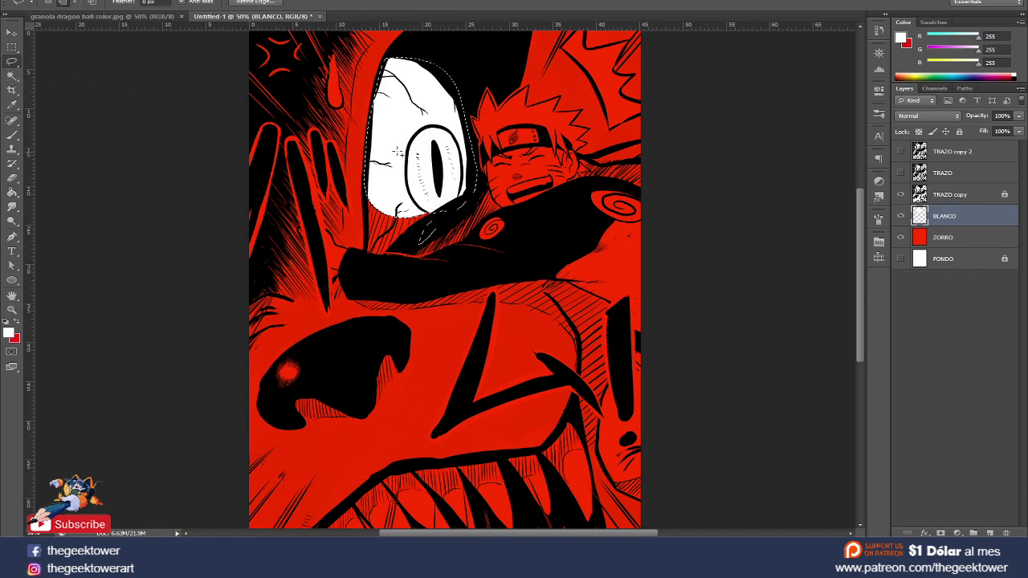
key(m)
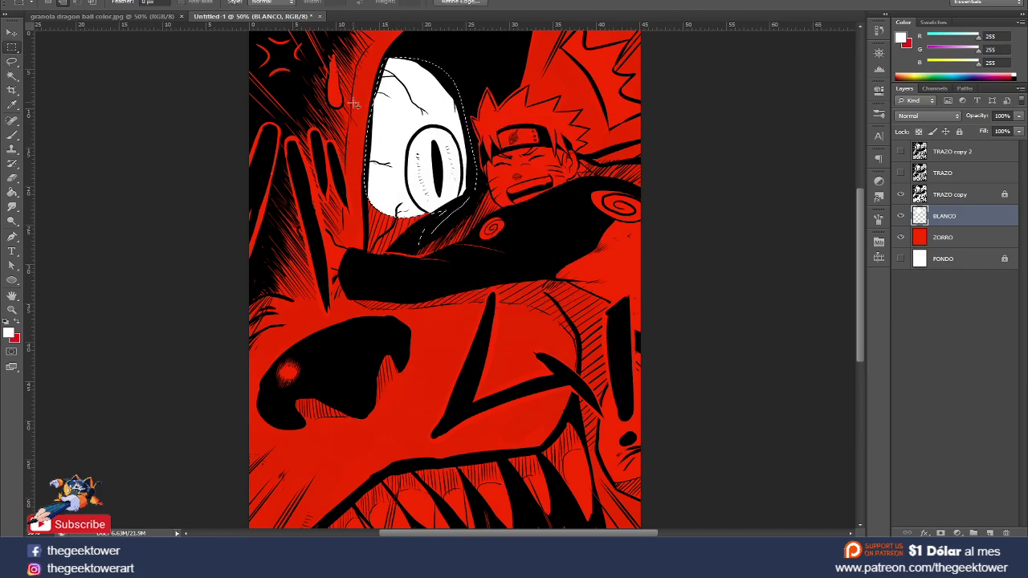
key(l)
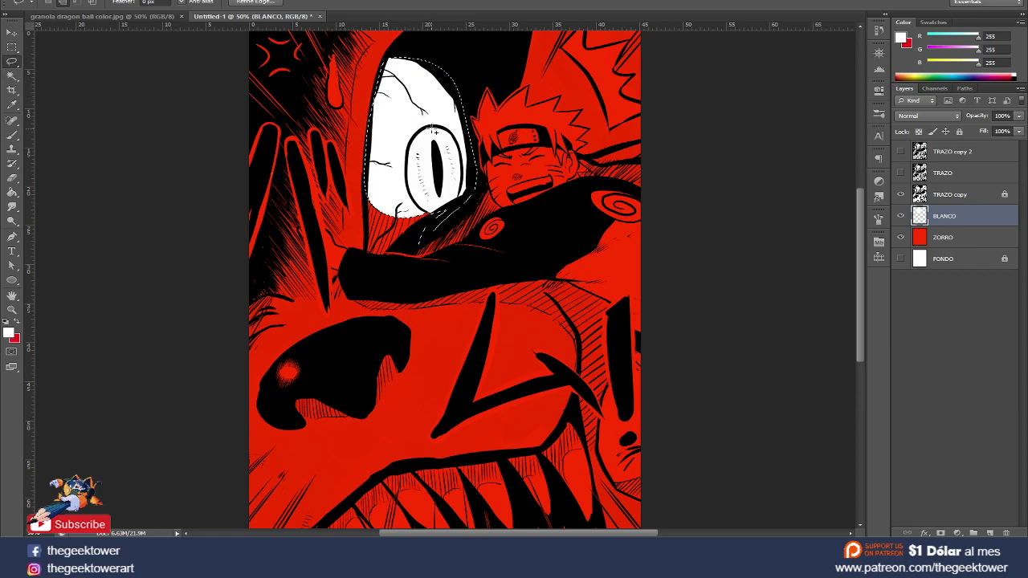
right_click(434, 130)
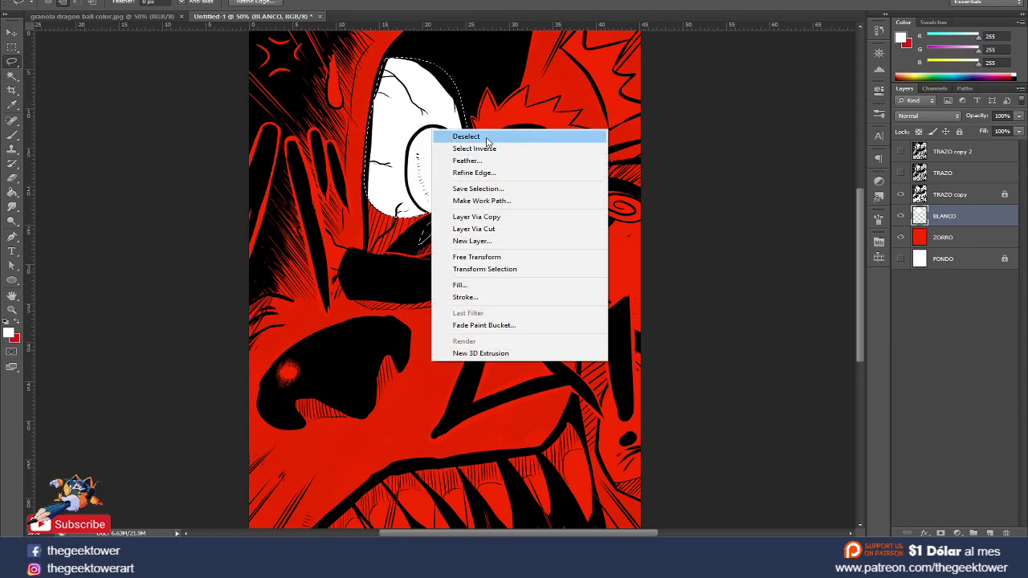
click(487, 140)
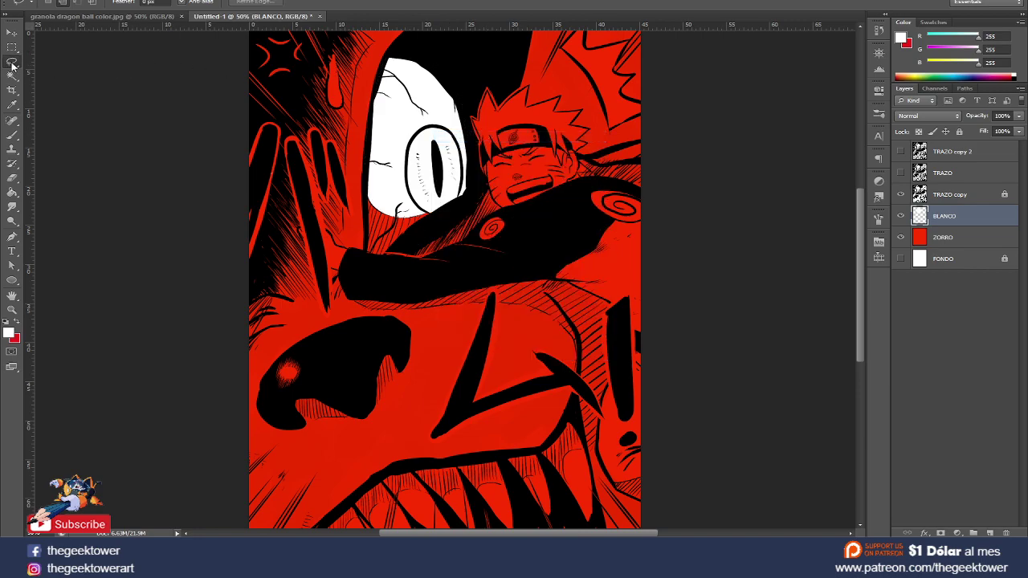
right_click(12, 64)
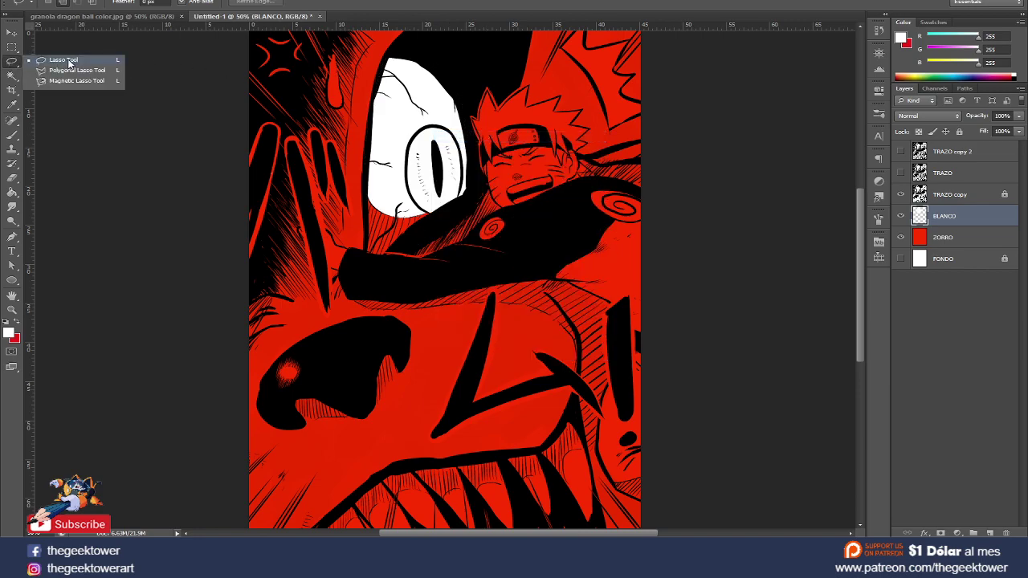
click(12, 47)
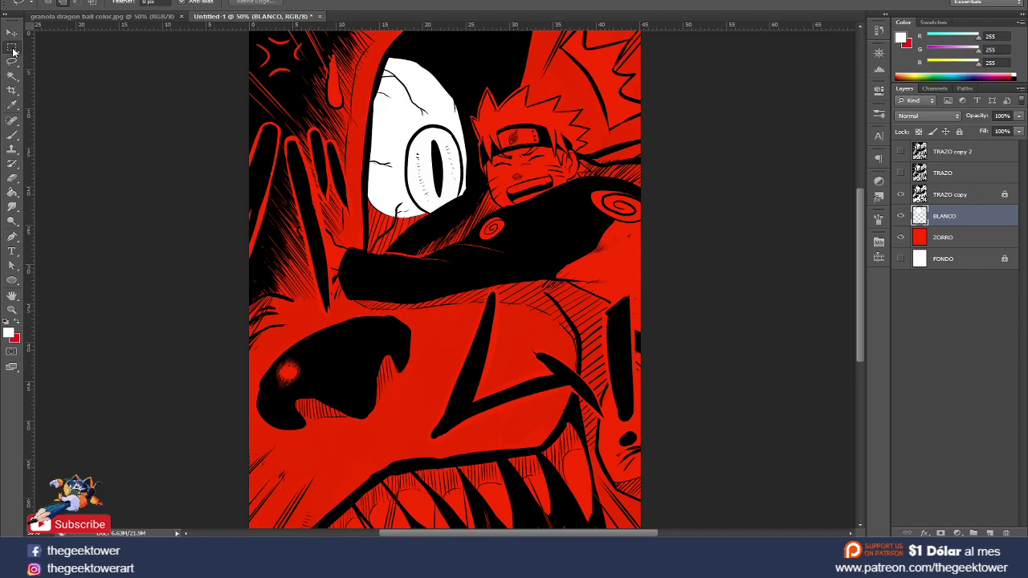
right_click(12, 47)
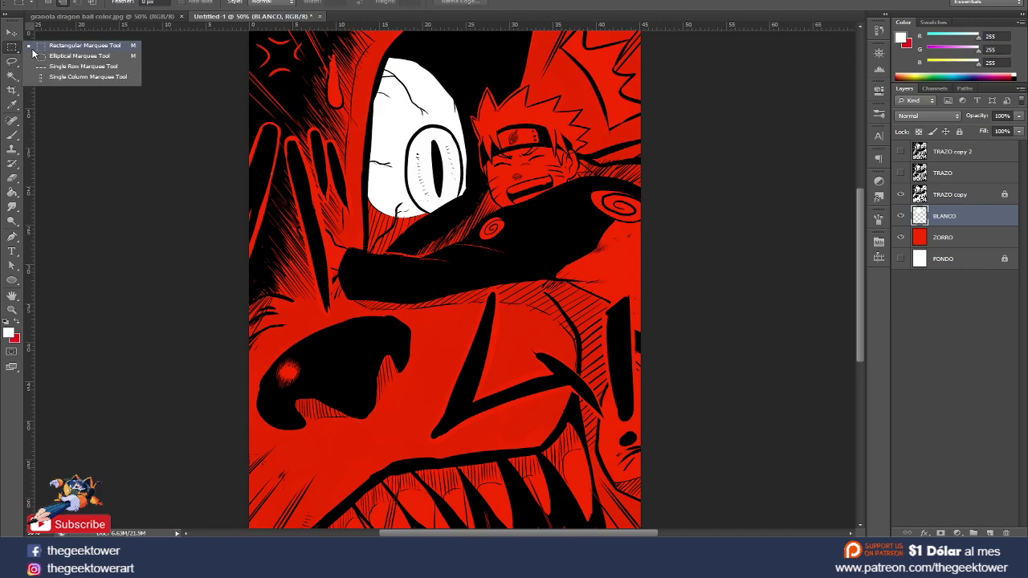
click(12, 76)
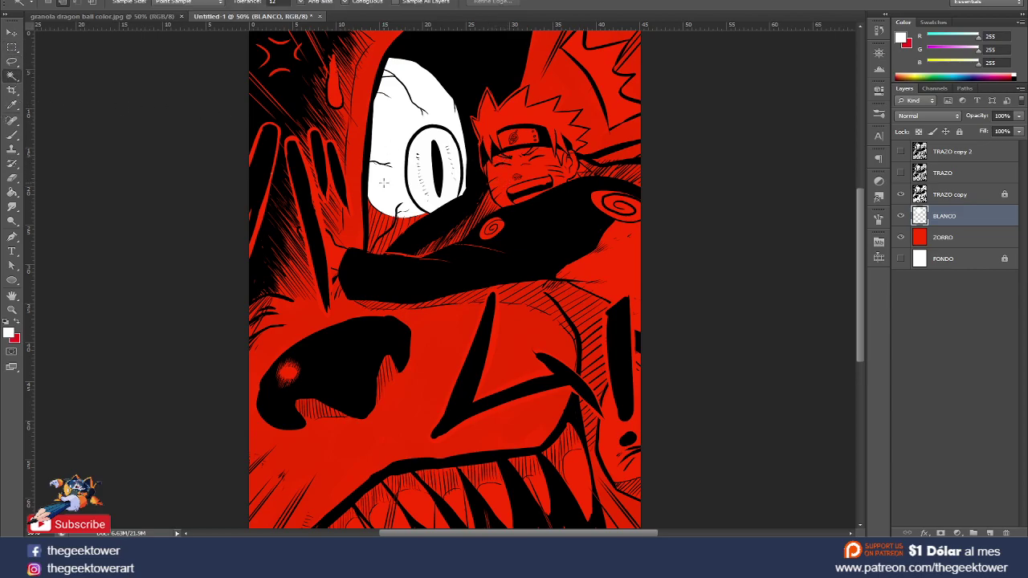
key(l)
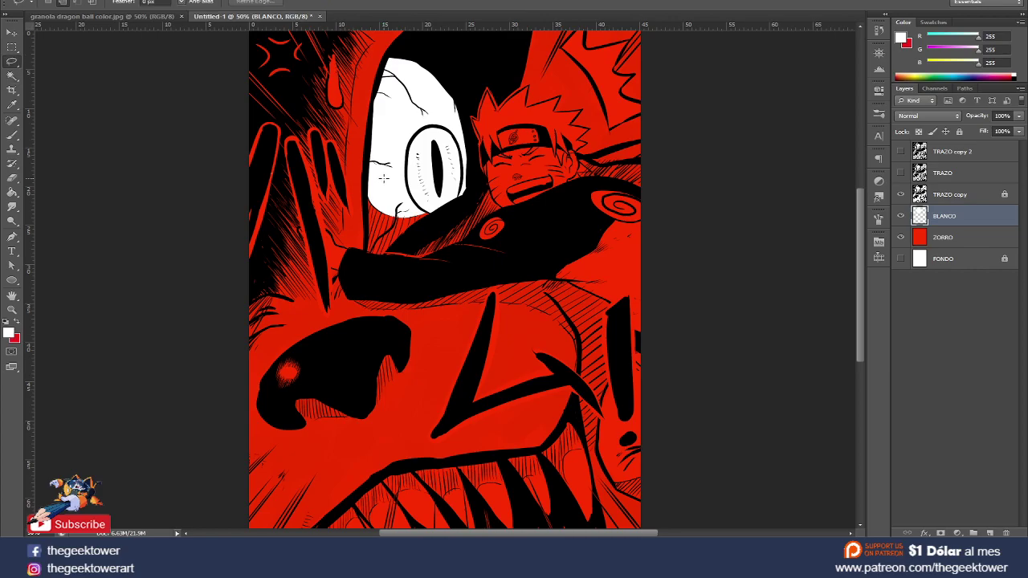
key(w)
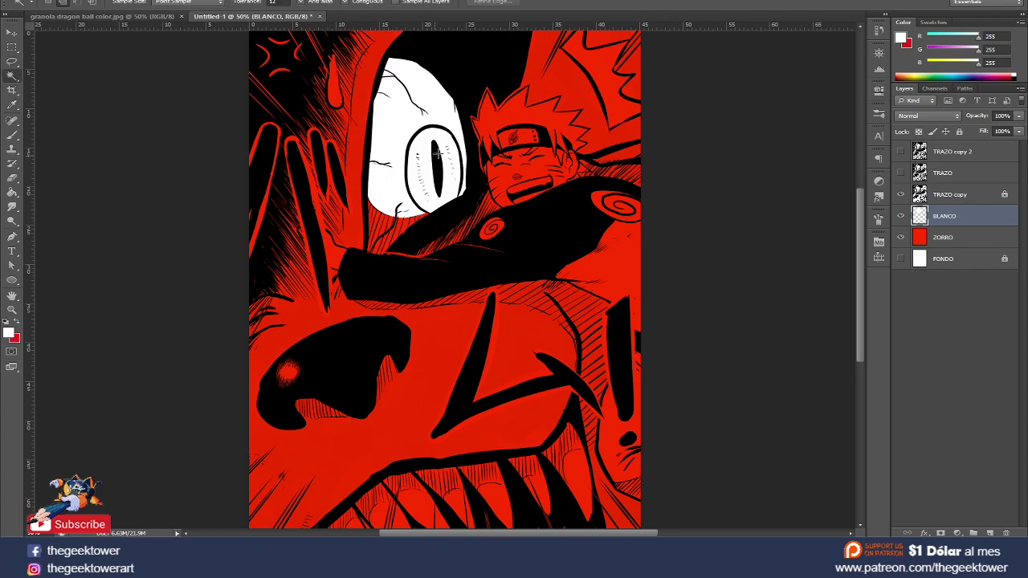
right_click(436, 141)
click(377, 122)
right_click(402, 123)
key(Escape)
key(l)
drag(474, 128, 452, 137)
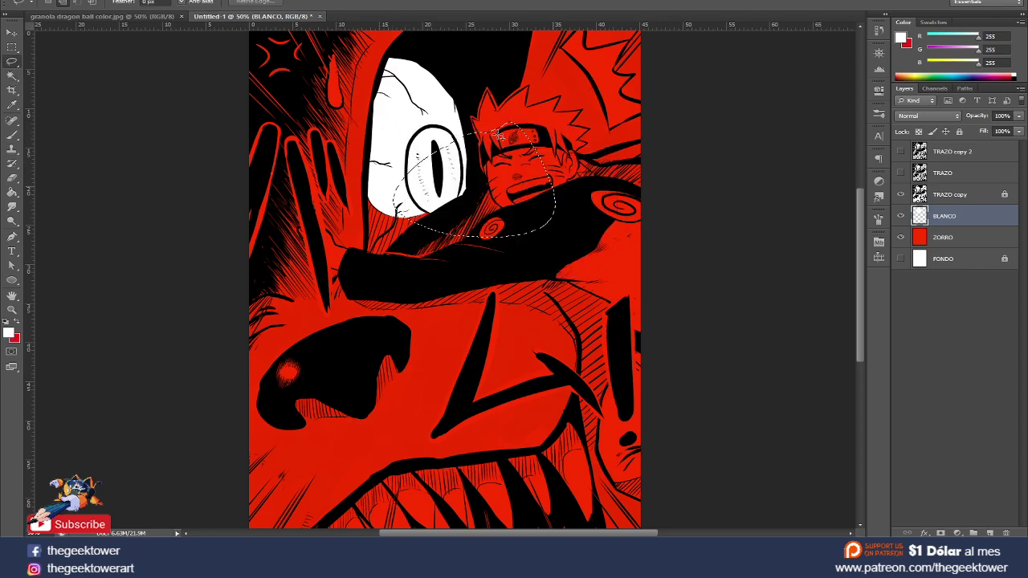
key(w)
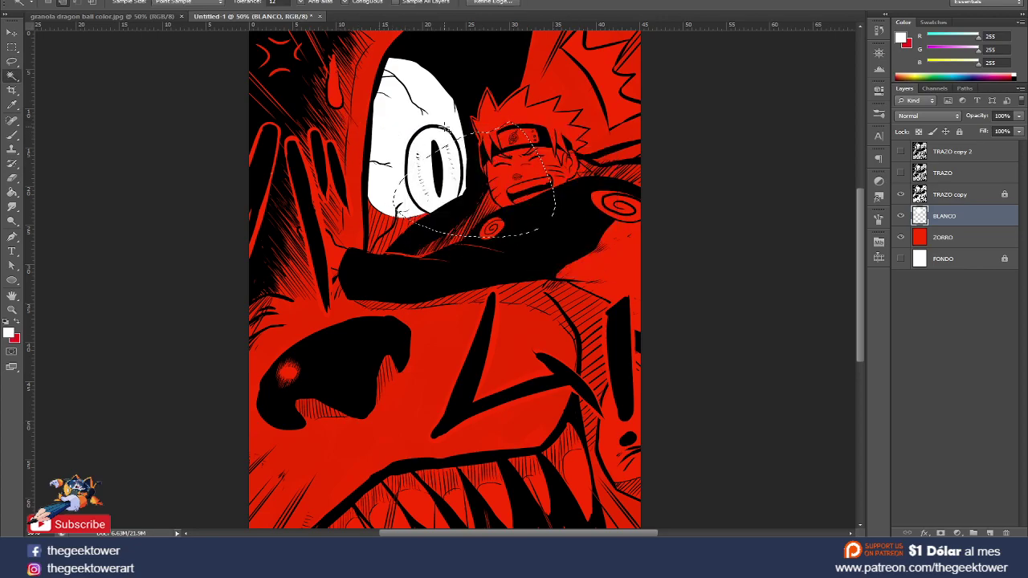
right_click(524, 145)
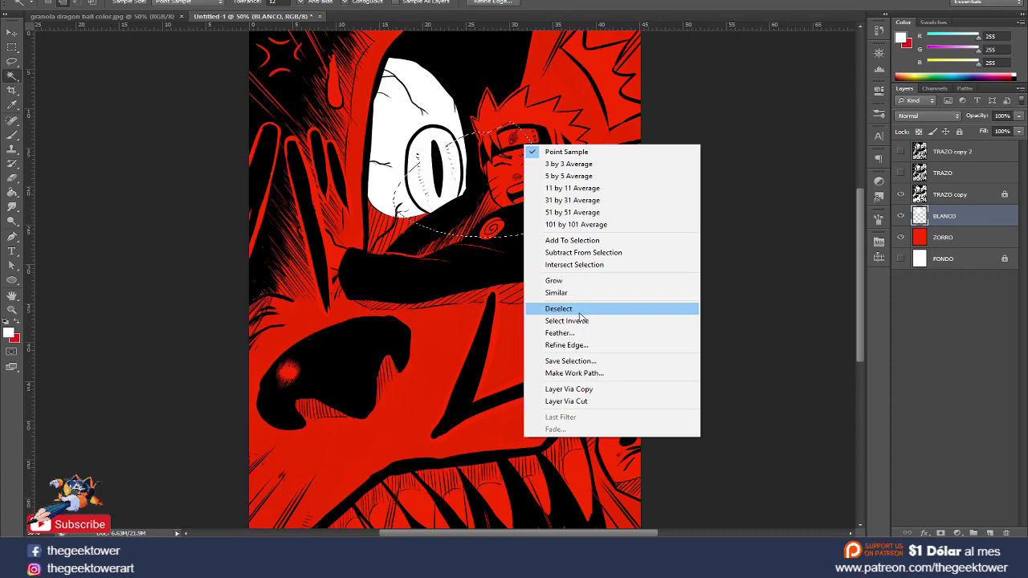
click(579, 316)
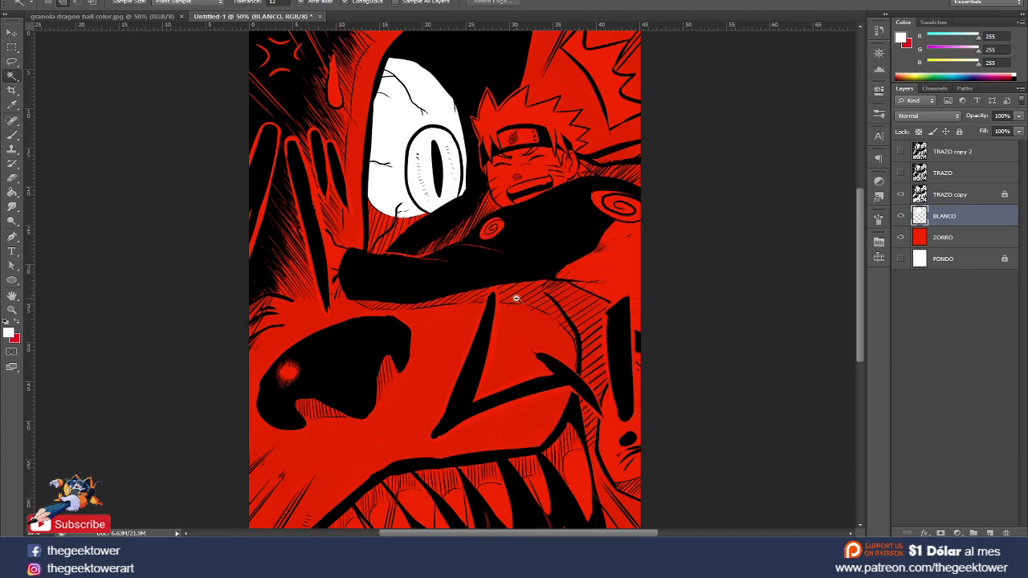
key(ctrl+minus)
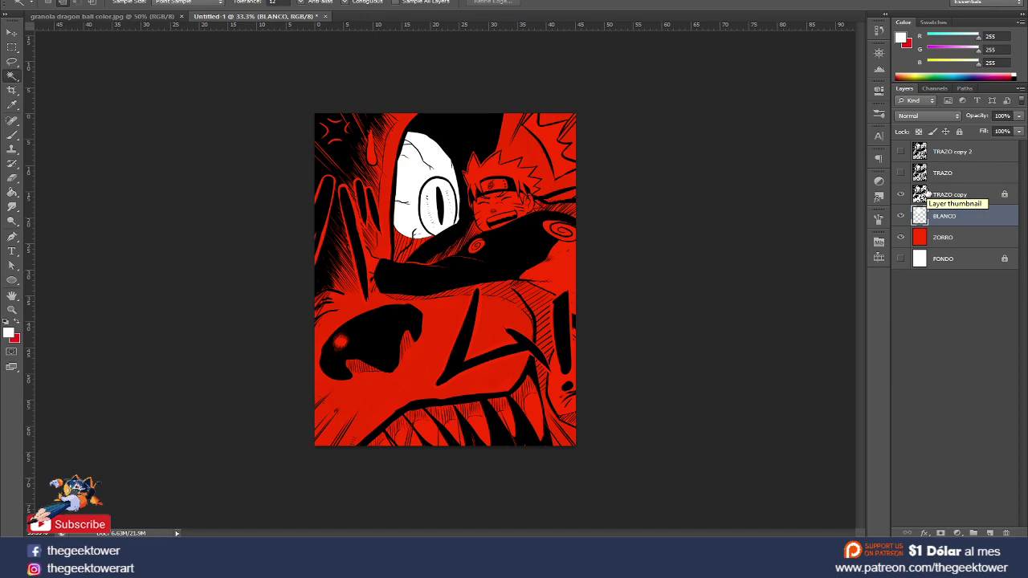
Step: Brush white over the fox's teeth, enlarging the brush to fill the lower-right gaps
key(b)
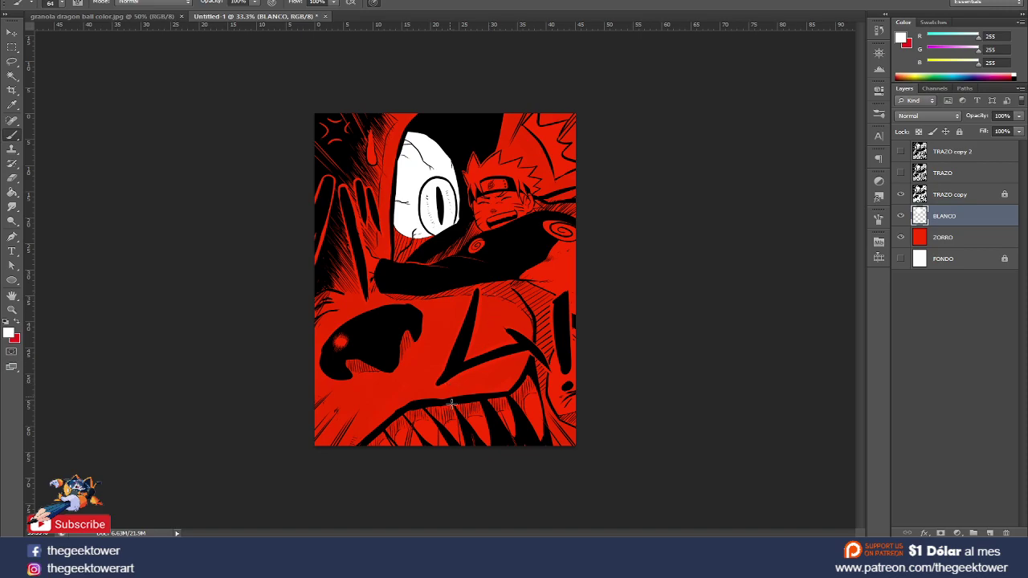
mouse_move(440, 431)
mouse_down()
mouse_move(391, 430)
mouse_move(510, 445)
mouse_move(540, 422)
mouse_move(522, 384)
mouse_move(531, 394)
mouse_up()
right_click(530, 394)
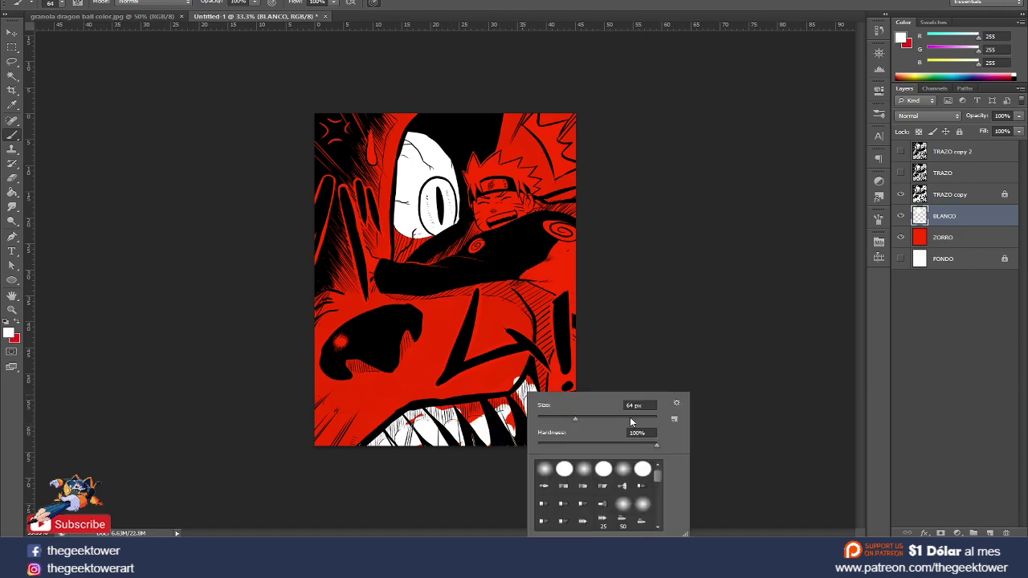
click(476, 426)
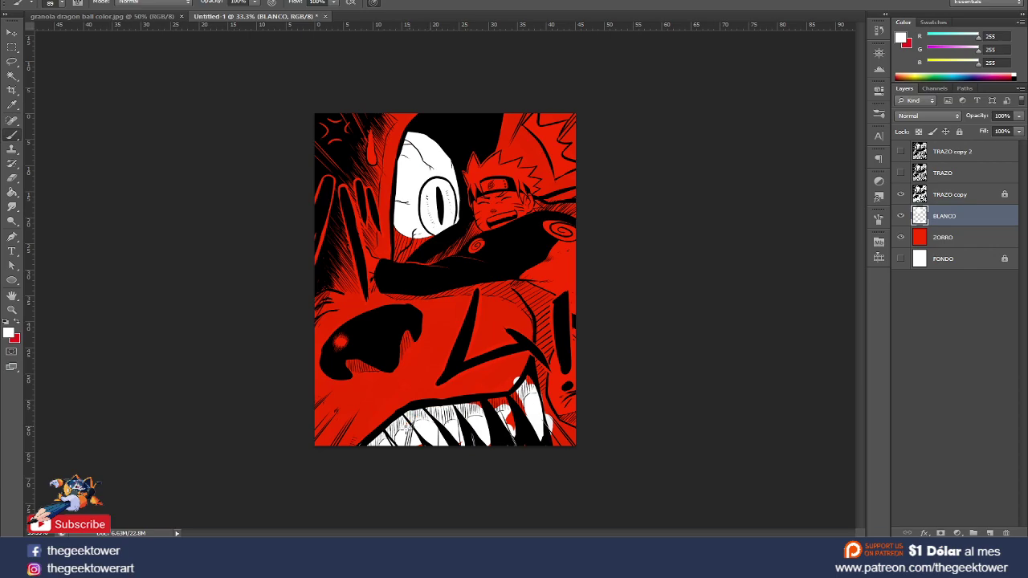
mouse_move(482, 406)
mouse_down()
mouse_move(514, 406)
mouse_move(492, 405)
mouse_move(511, 434)
mouse_move(527, 387)
mouse_up()
key(ctrl+plus)
key(e)
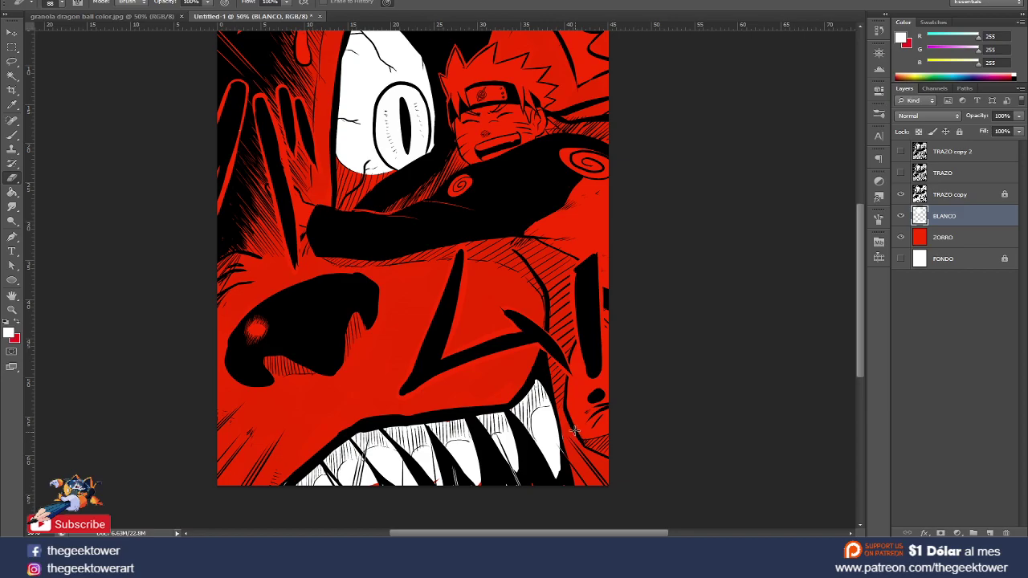
drag(455, 133, 504, 313)
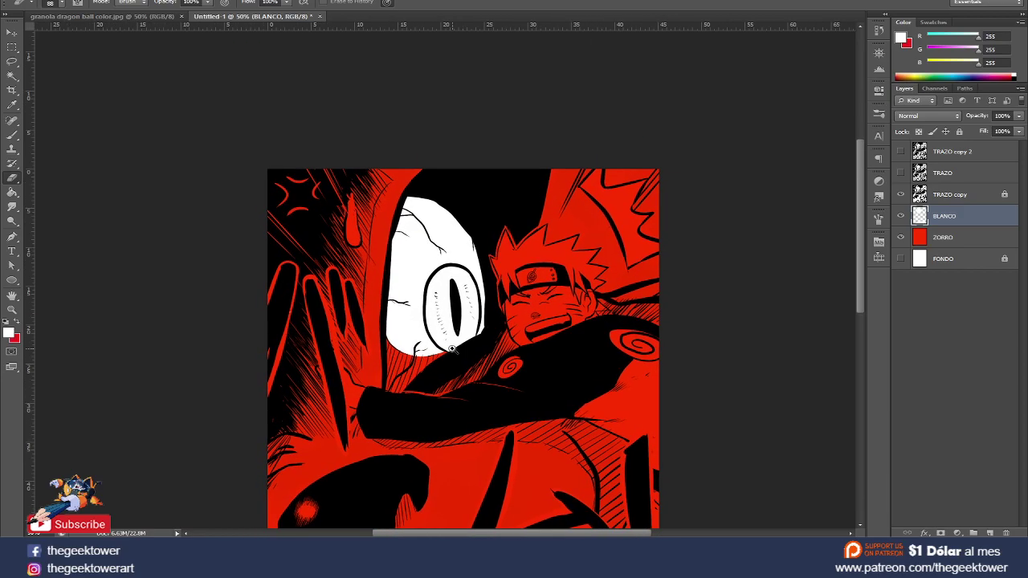
scroll(448, 329, up, 4)
scroll(448, 329, up, 1)
scroll(246, 396, up, 1)
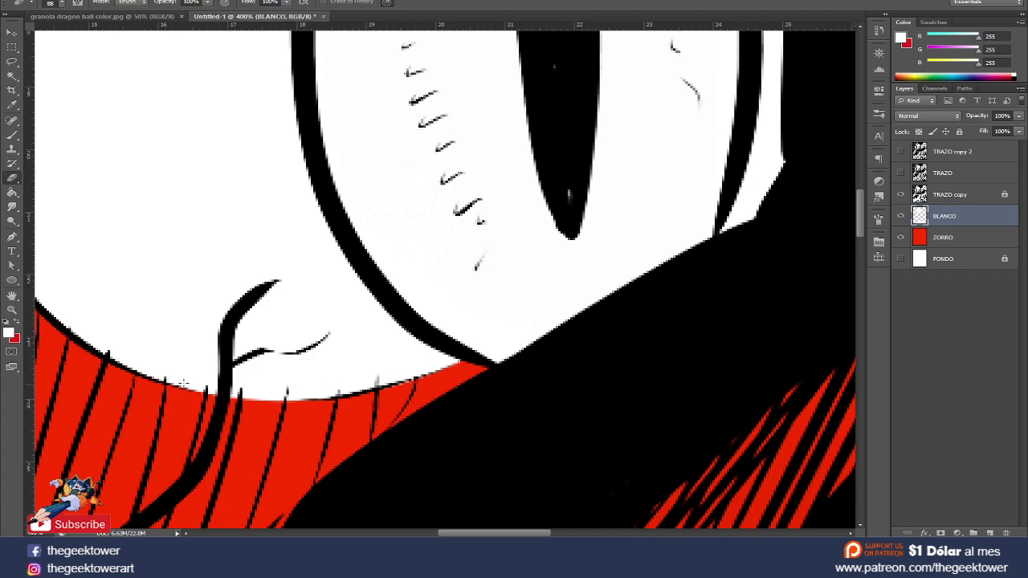
scroll(249, 399, up, 2)
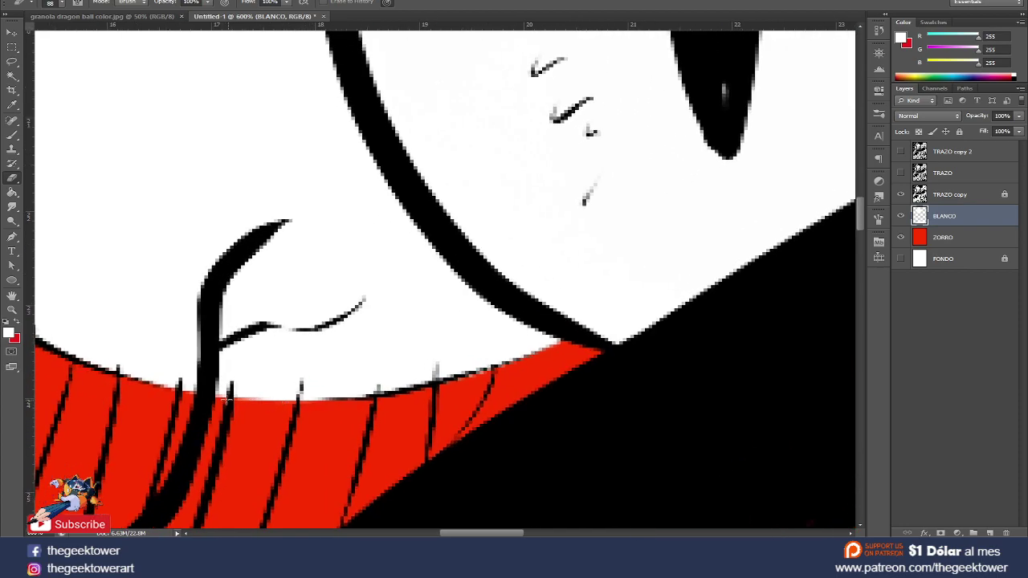
scroll(402, 337, down, 1)
scroll(401, 338, down, 1)
scroll(401, 338, down, 2)
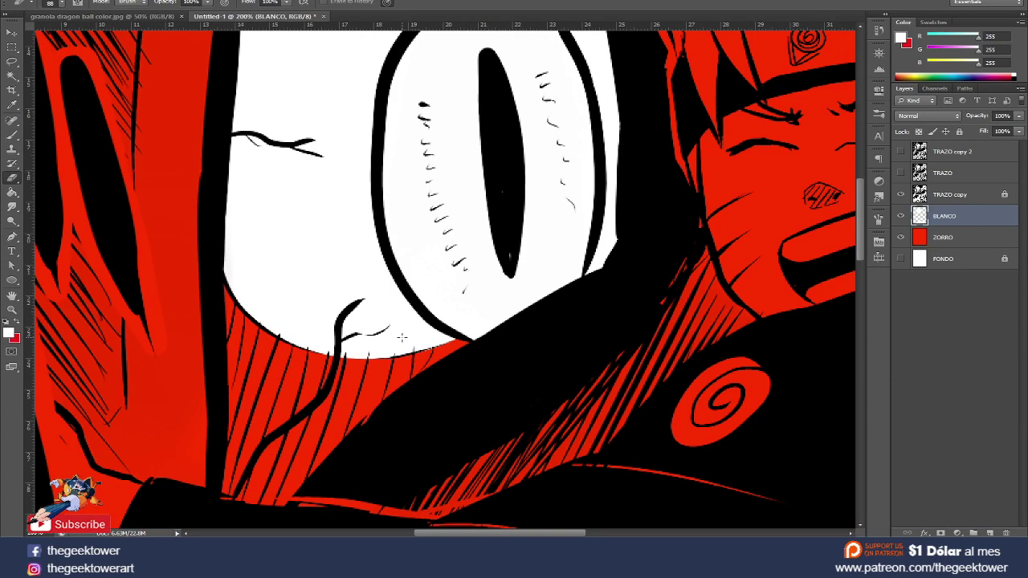
scroll(402, 338, down, 3)
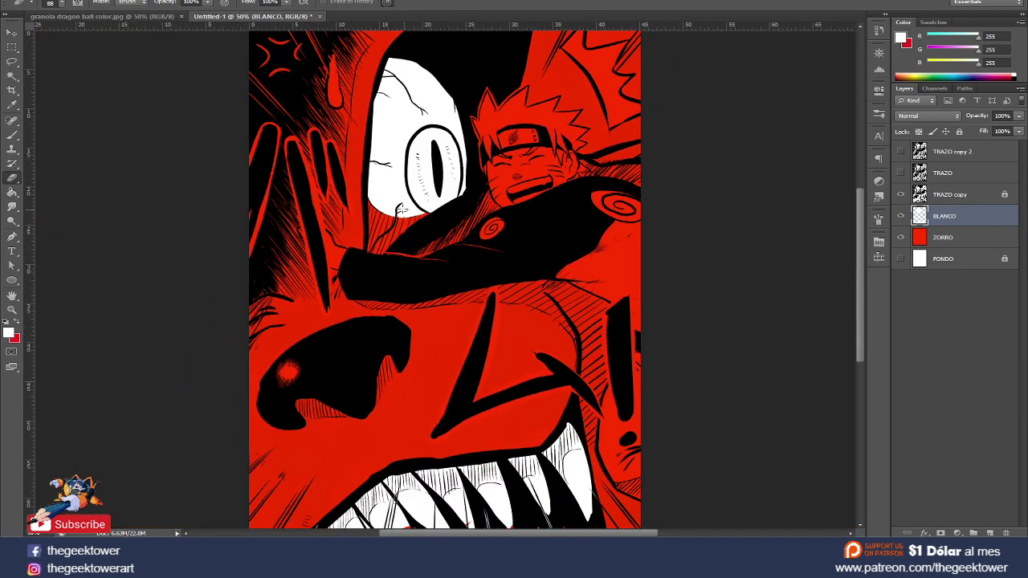
scroll(399, 211, up, 1)
scroll(400, 210, up, 1)
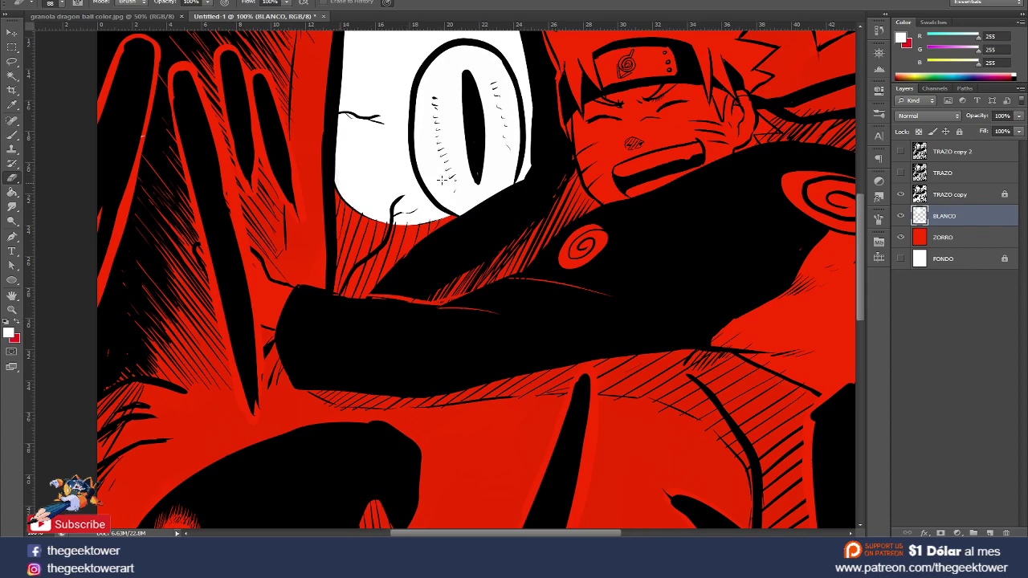
scroll(411, 86, up, 1)
scroll(412, 86, up, 4)
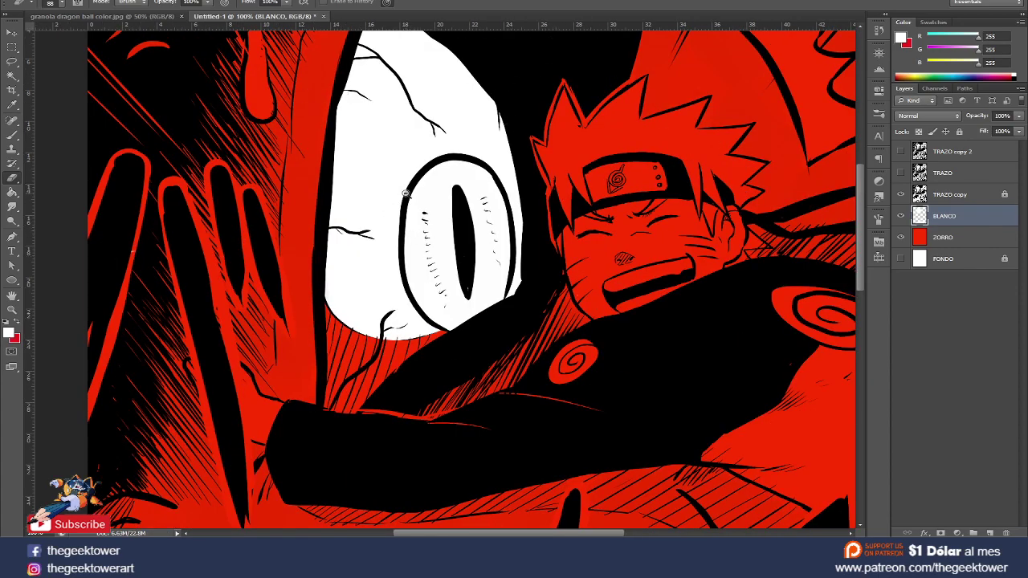
scroll(407, 195, down, 2)
scroll(491, 367, down, 1)
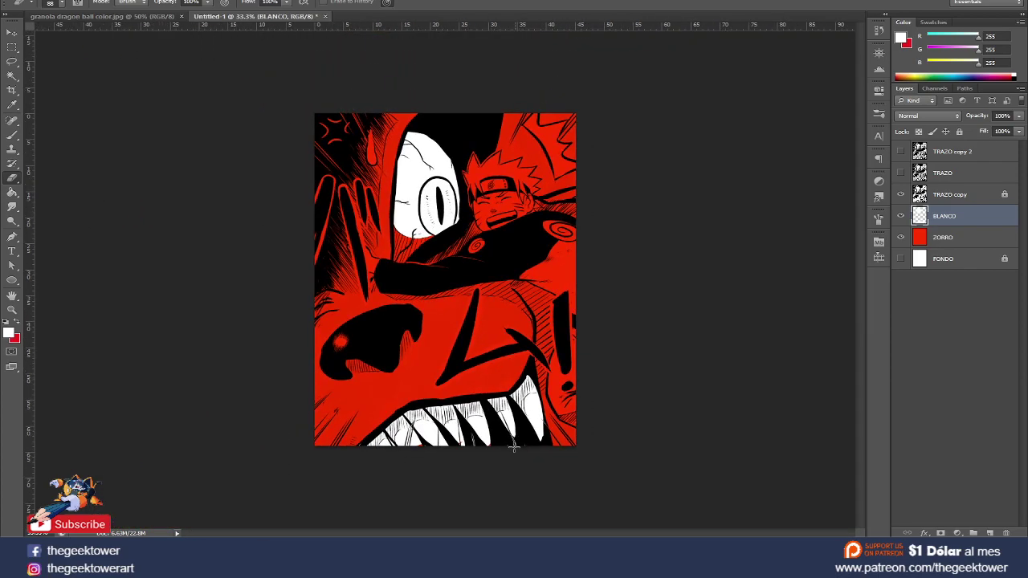
Step: Brush a white dot onto the fox's black nose, undoing a stray stroke on Naruto's arm
key(b)
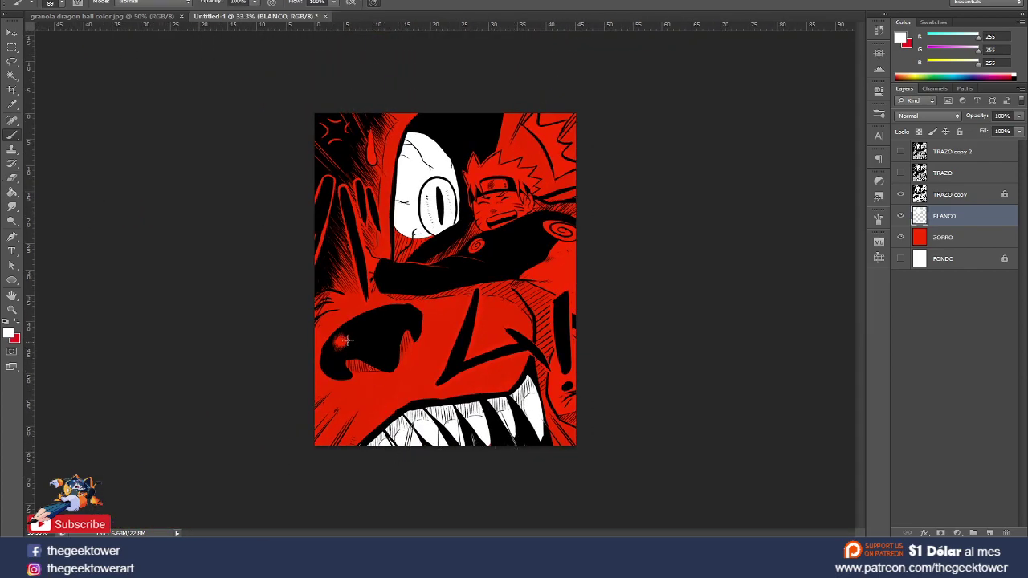
drag(346, 337, 340, 344)
drag(556, 257, 514, 294)
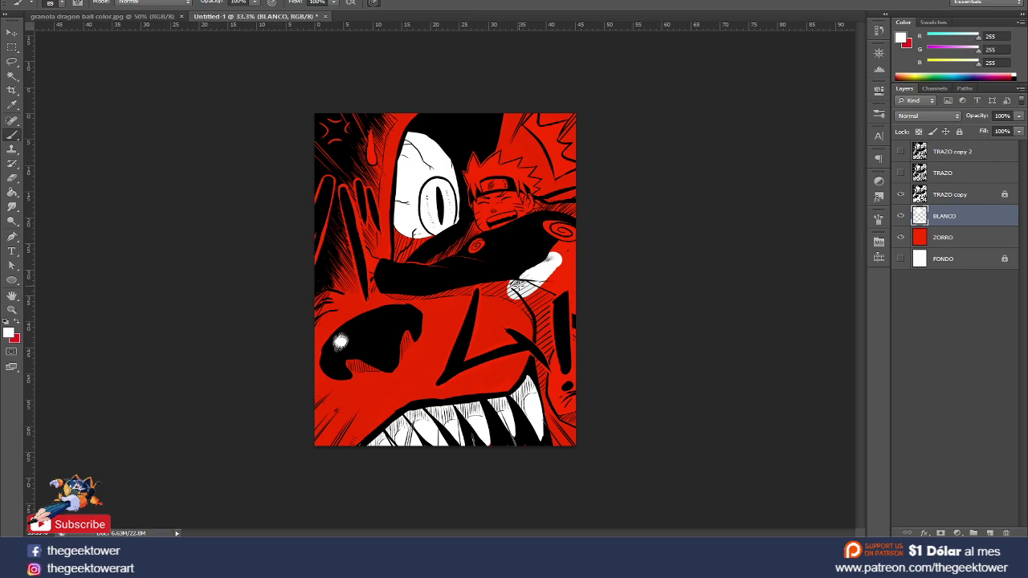
key(ctrl+z)
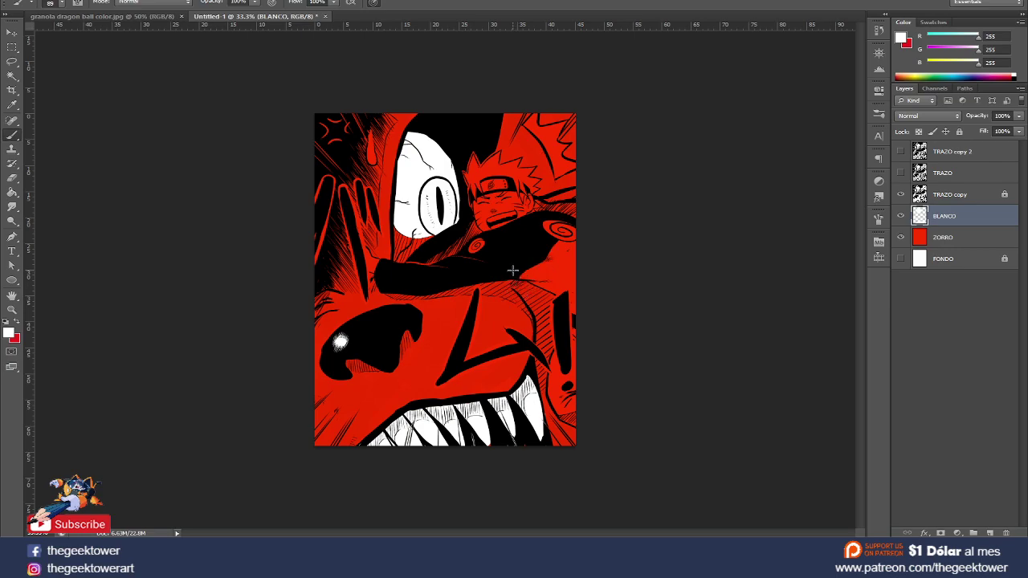